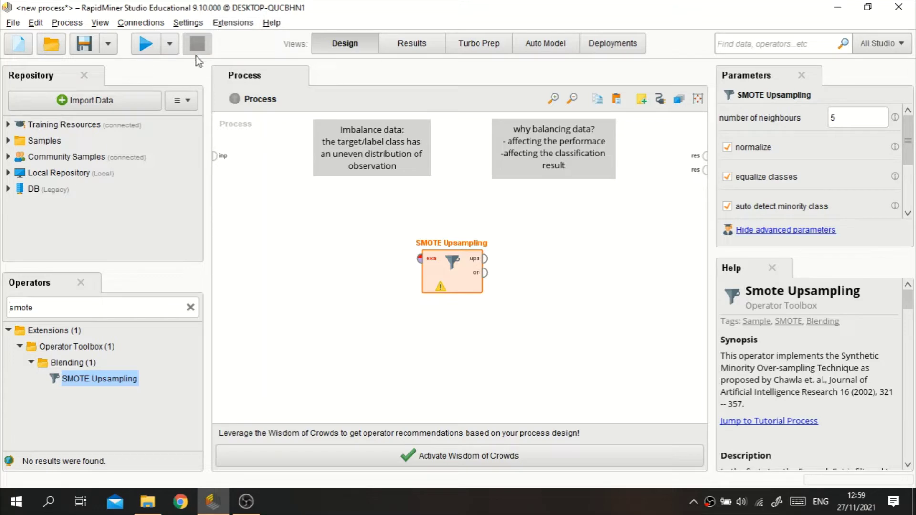
- Review the installed extensions, including Operator Toolbox, in the extension manager and close it
left_click(233, 22)
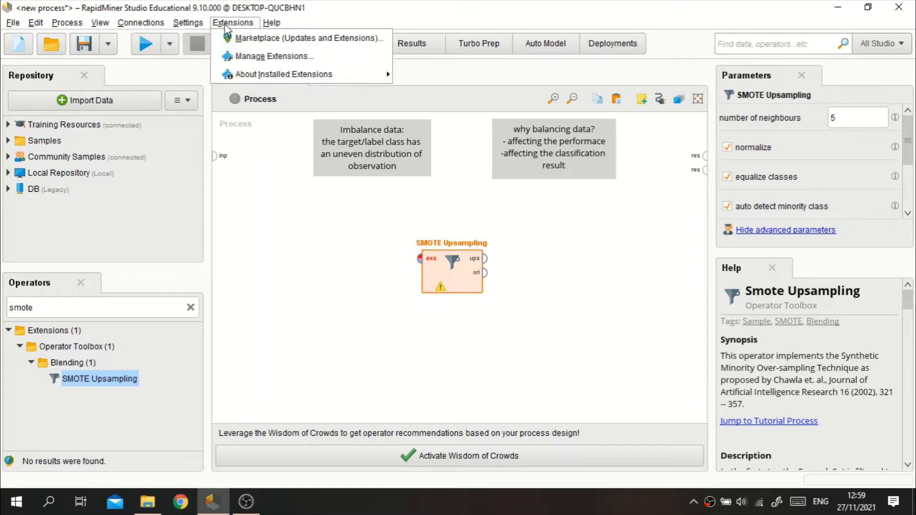
left_click(236, 67)
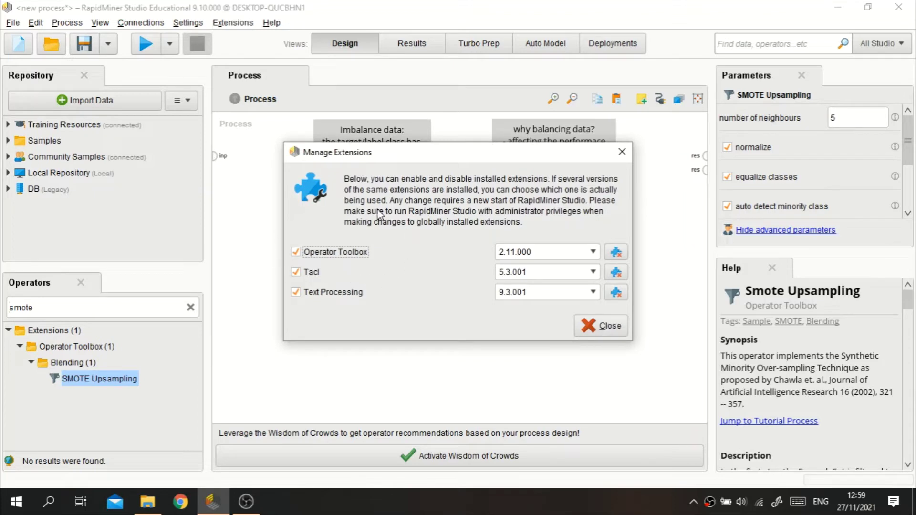
left_click_drag(387, 160, 292, 48)
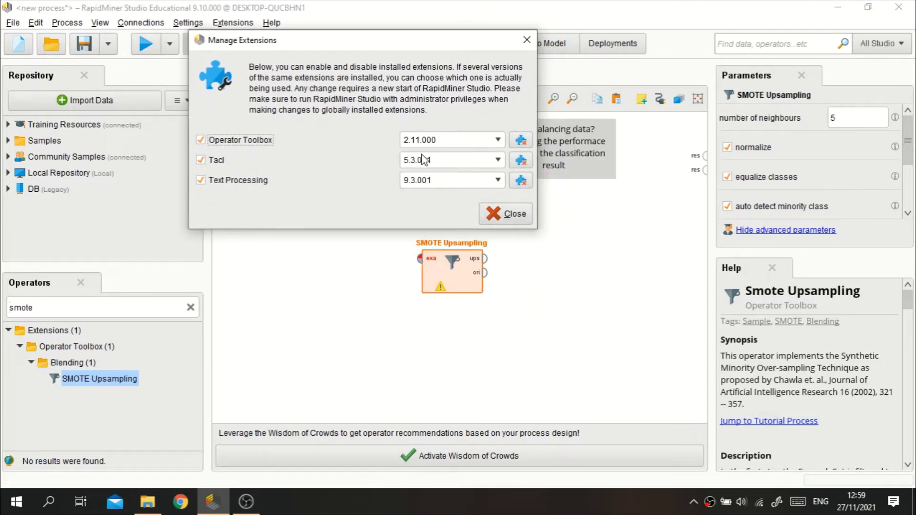
left_click_drag(487, 45, 512, 83)
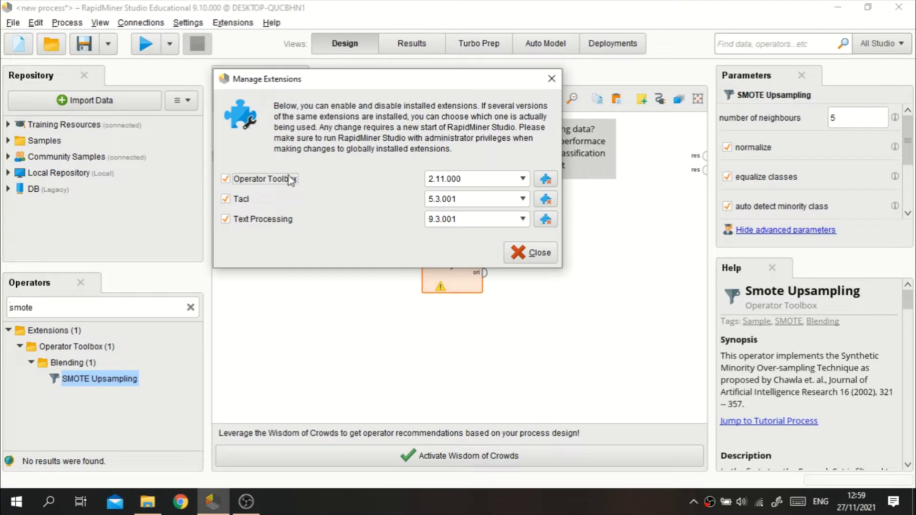
left_click(552, 78)
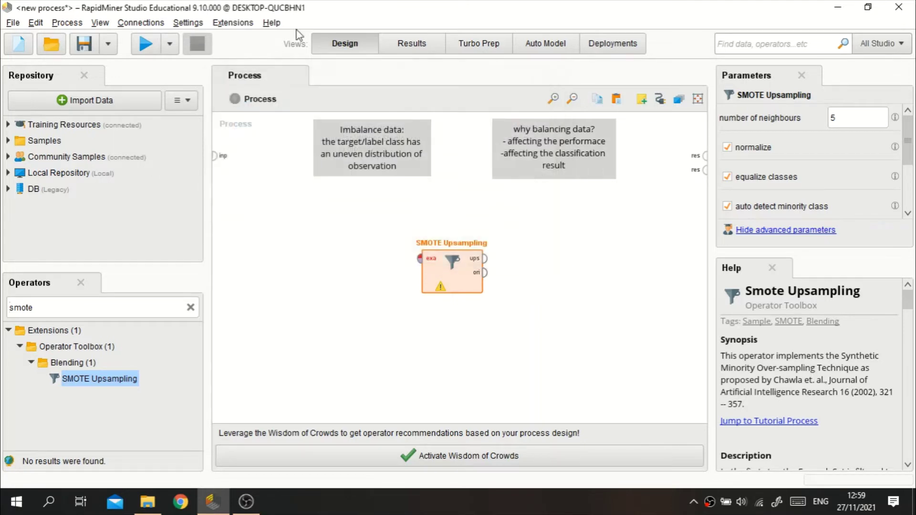
- Search the extension marketplace for "operator toolbox" and view the details of the Operator Toolbox extension
left_click(230, 24)
left_click(234, 37)
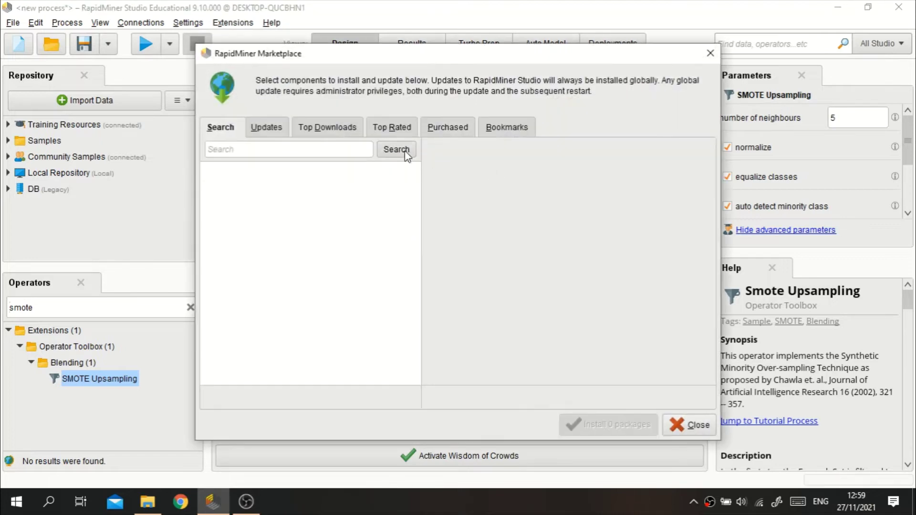
left_click(359, 150)
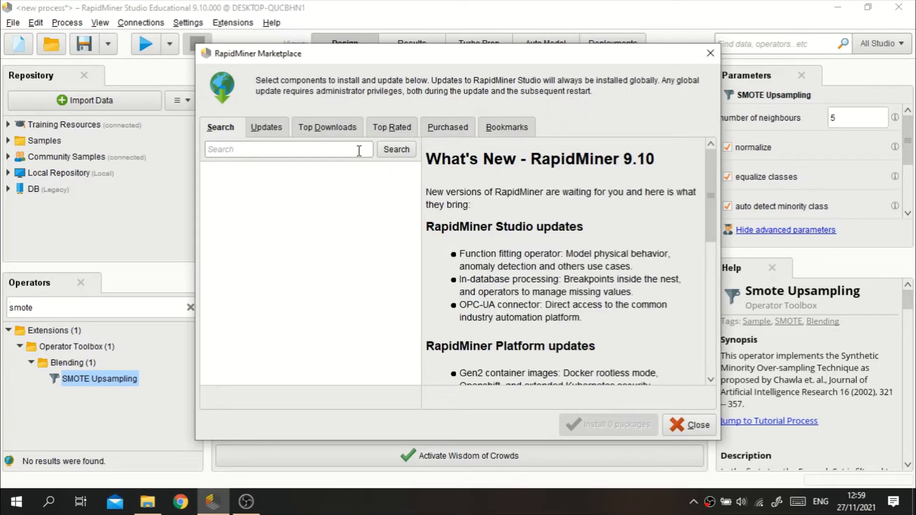
type("operator toolbox")
key("Return")
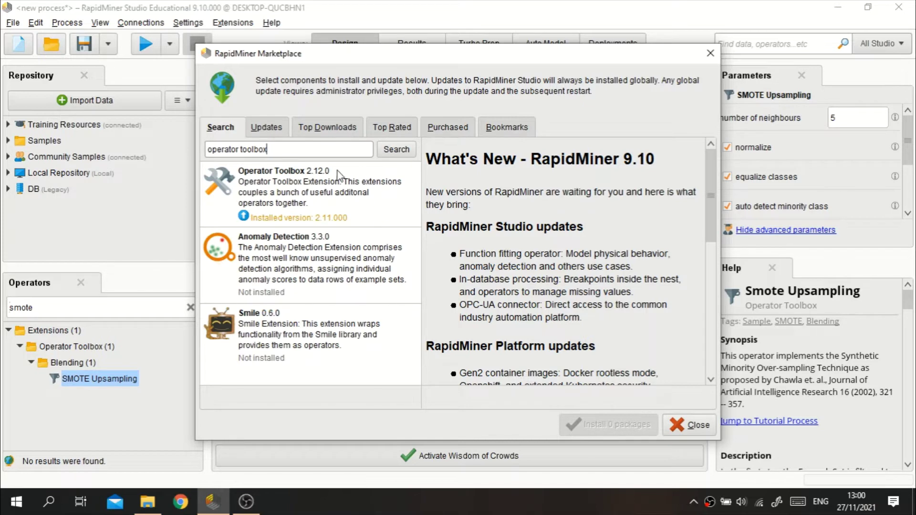
left_click(319, 183)
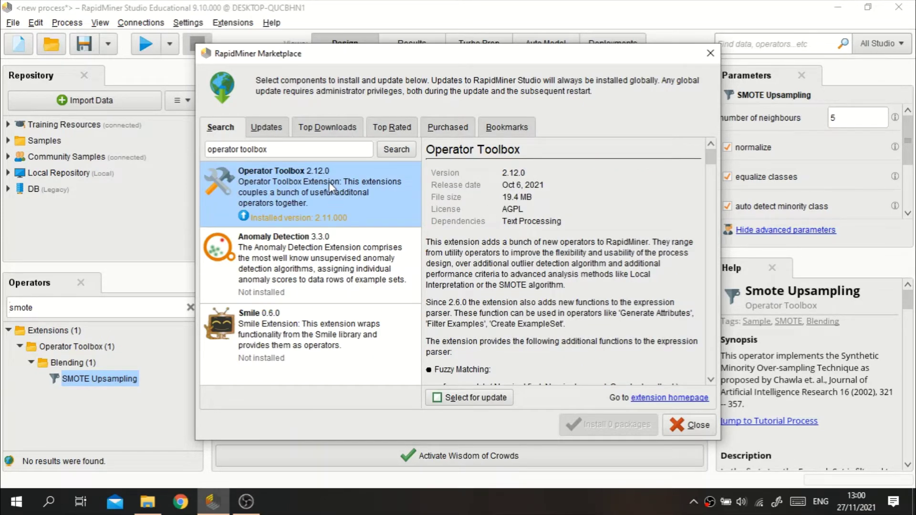
- Mark the Anomaly Detection extension for installation and close the marketplace without installing it
left_click(321, 258)
left_click(442, 403)
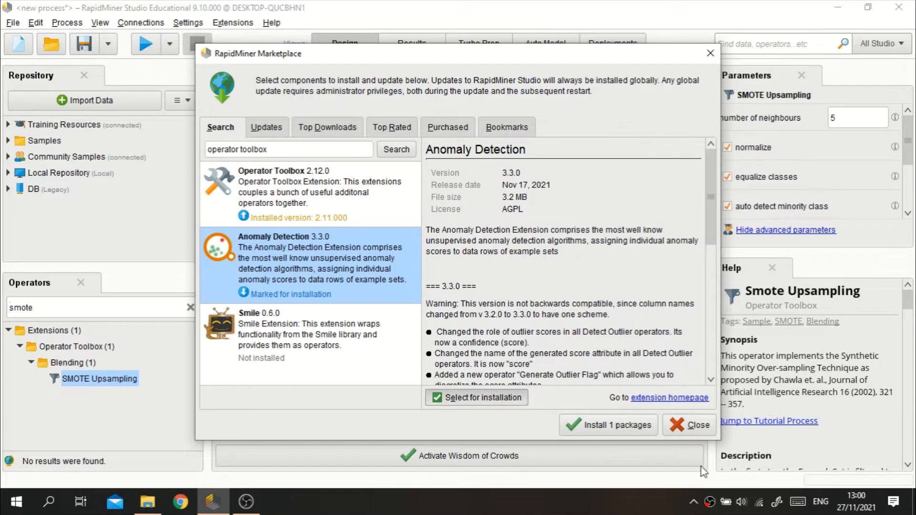
left_click(717, 56)
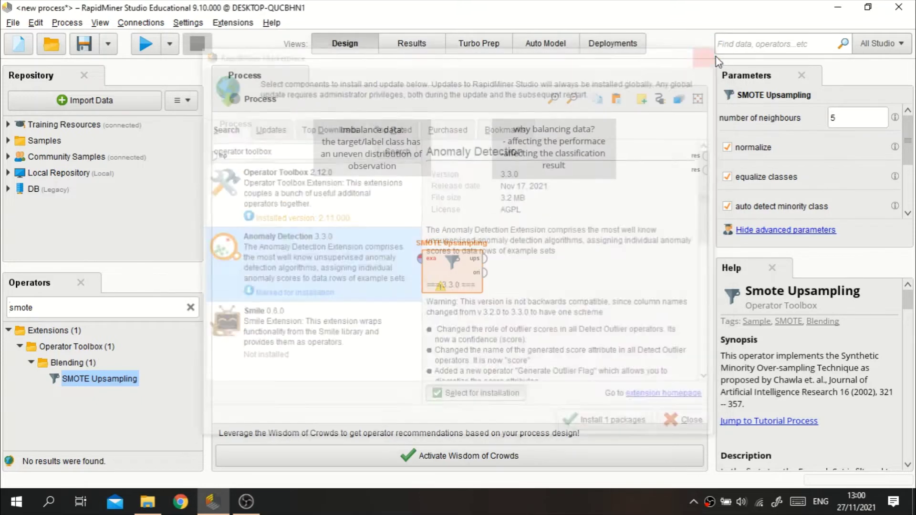
- Check the list of installed extensions once more and return to the process canvas
left_click(233, 23)
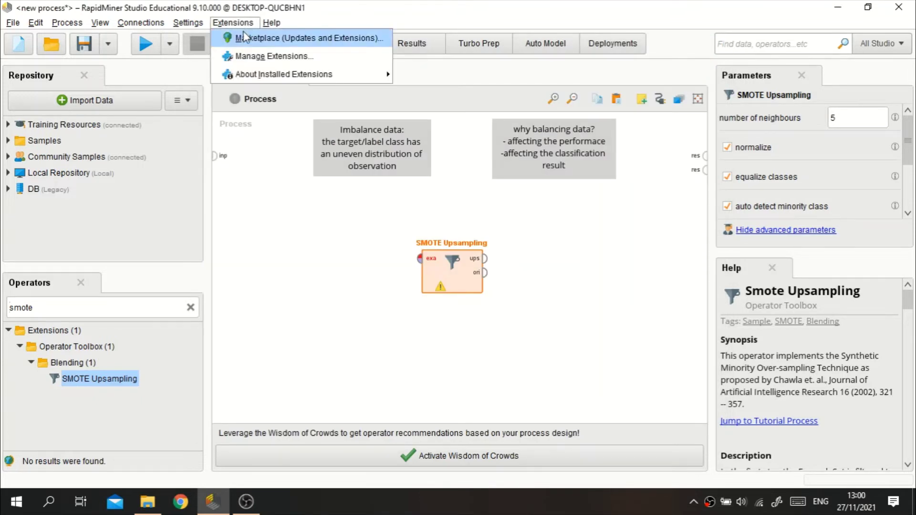
left_click(243, 57)
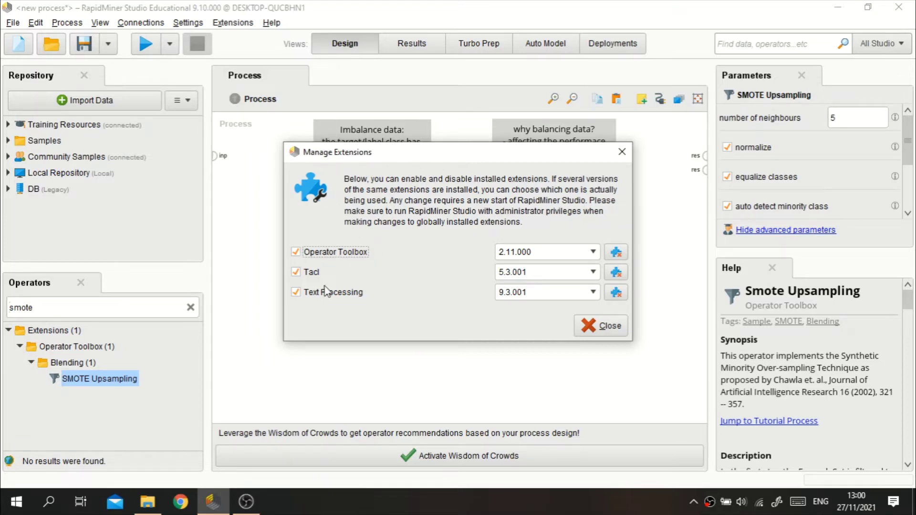
left_click(622, 152)
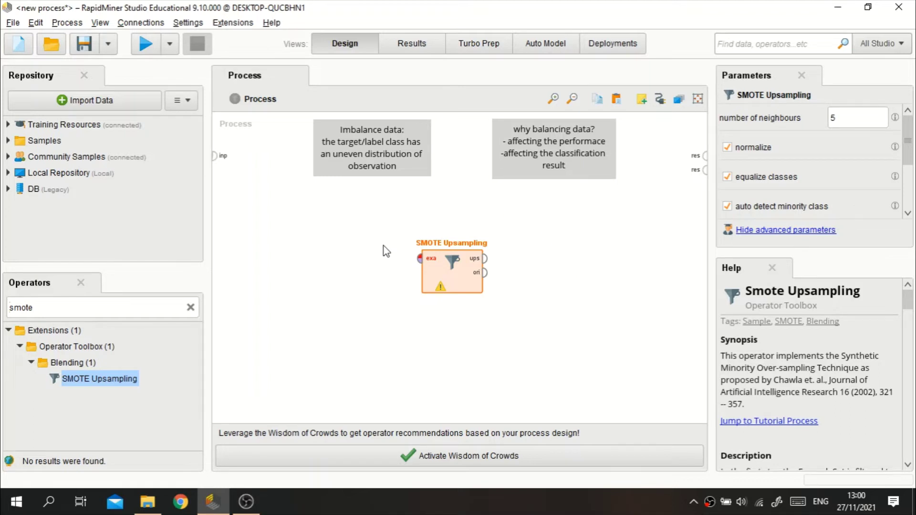
left_click(510, 229)
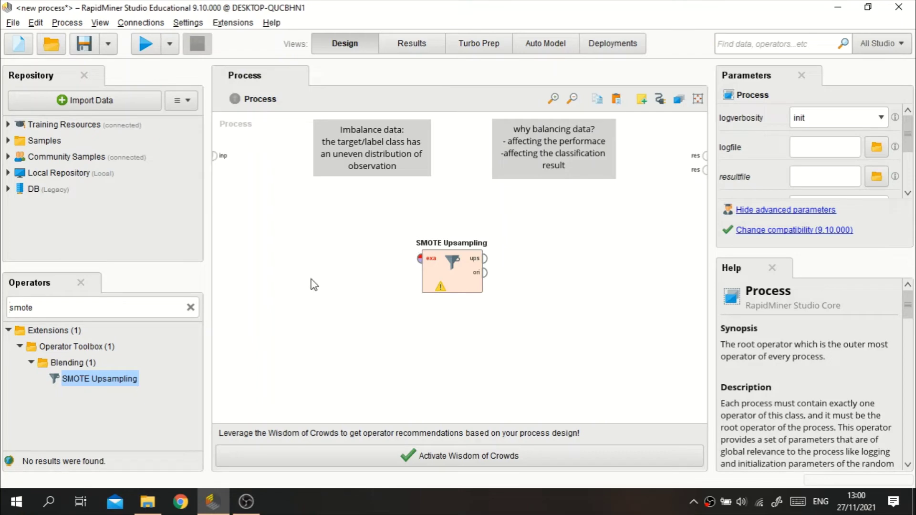
- Find the Read CSV operator and add it to the process beside SMOTE Upsampling
left_click(190, 308)
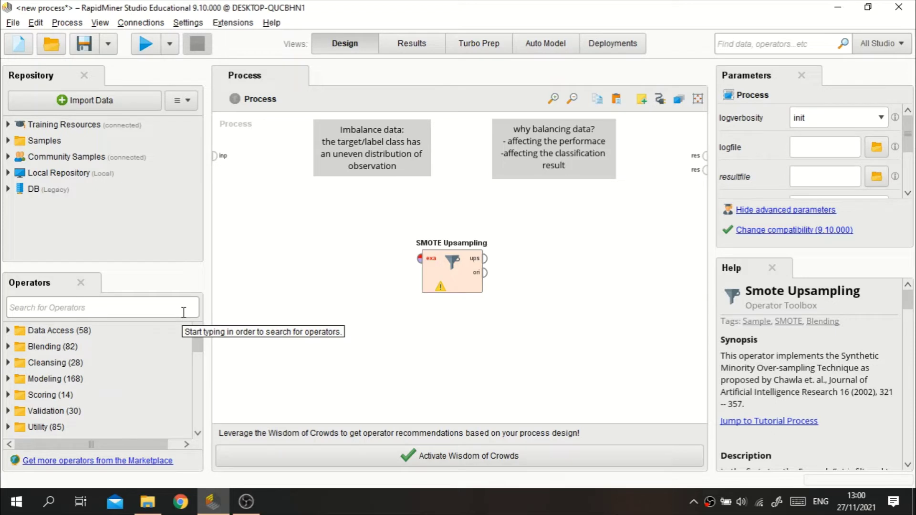
type("re")
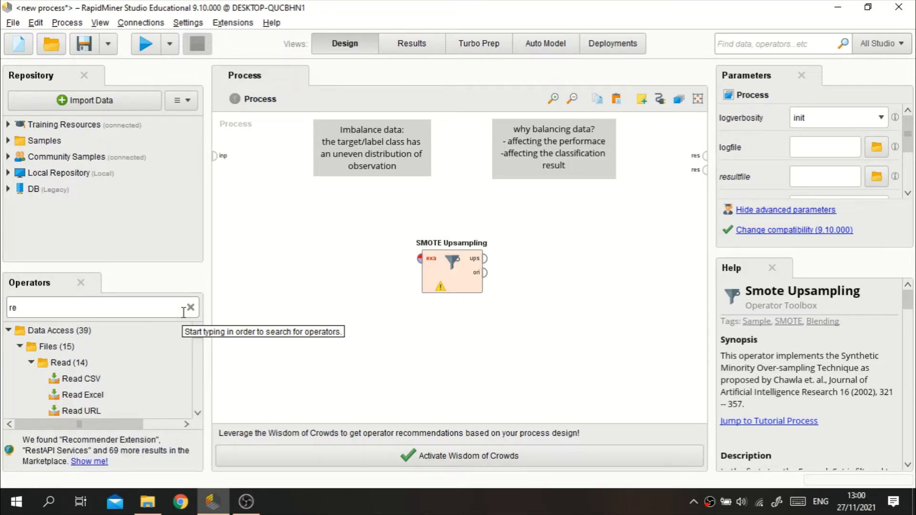
left_click_drag(86, 381, 300, 261)
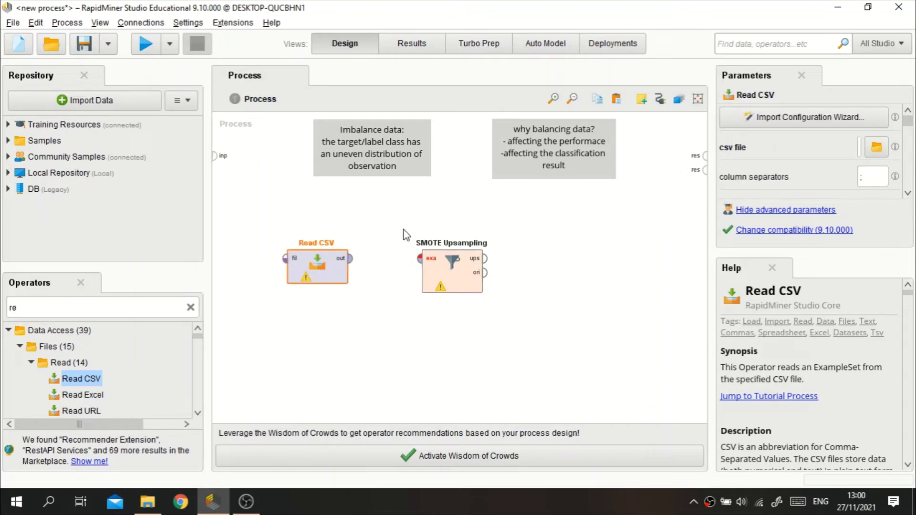
left_click_drag(401, 229, 491, 323)
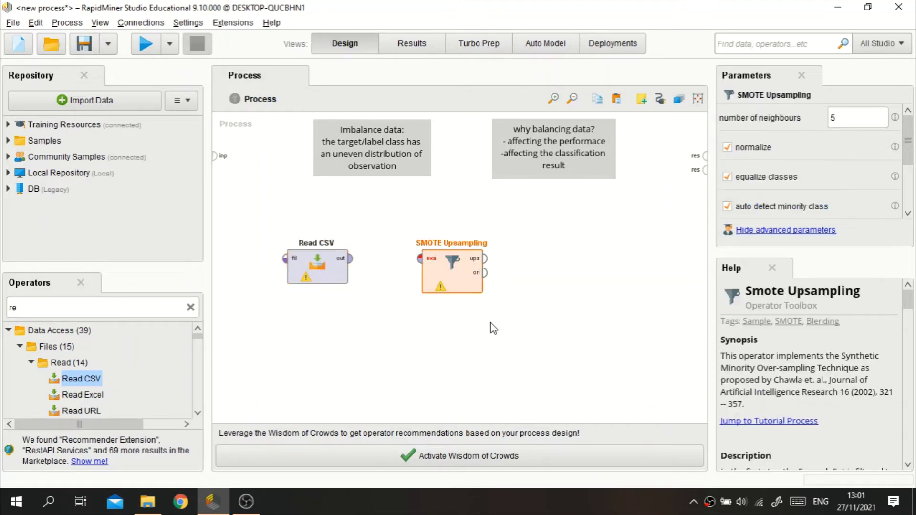
- Configure Read CSV with the import wizard to load drug200.csv from the Data Mining folder, keeping the comma-separated format settings
left_click(327, 272)
left_click(791, 125)
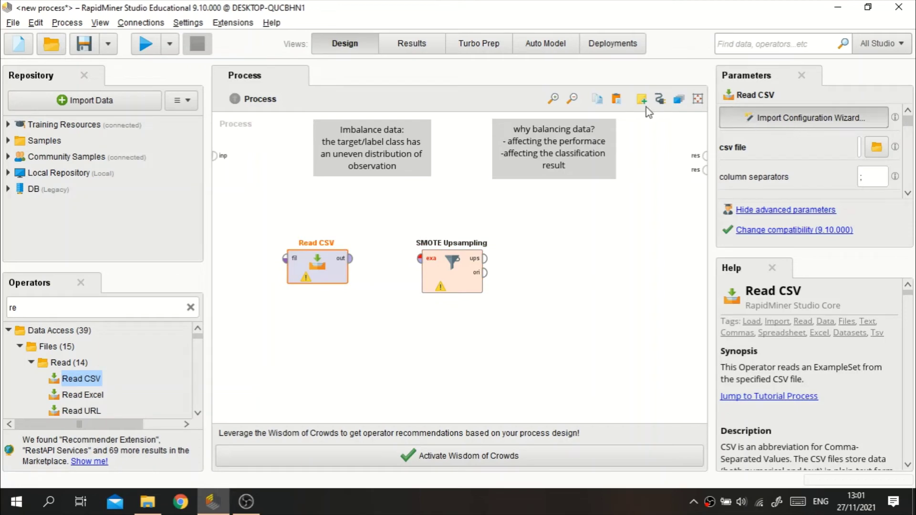
left_click(263, 165)
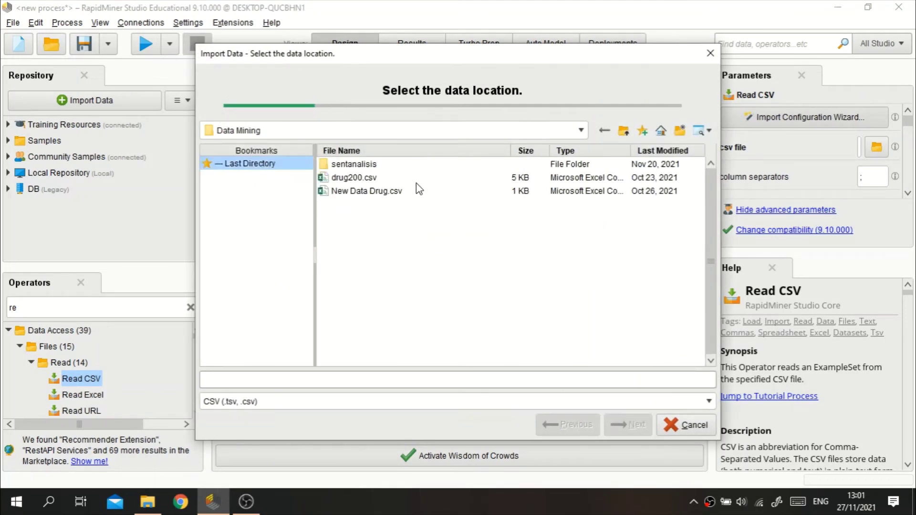
left_click(366, 180)
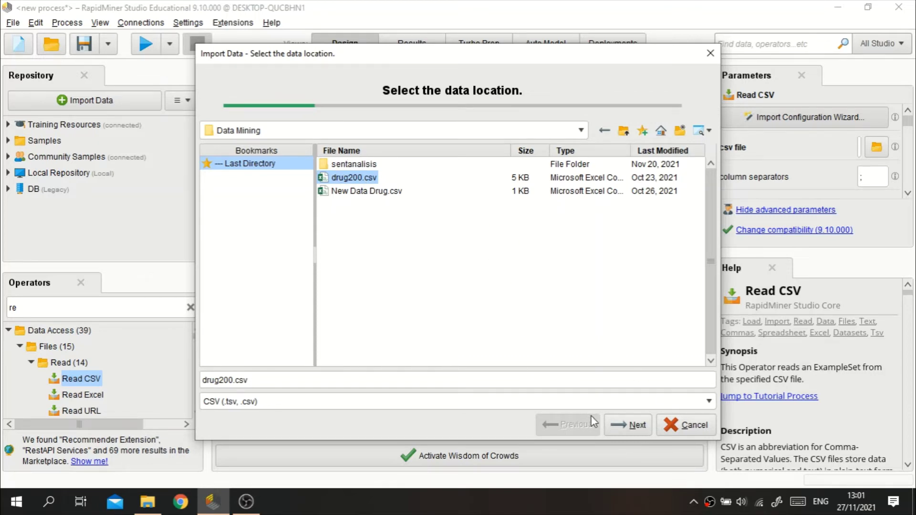
left_click(623, 430)
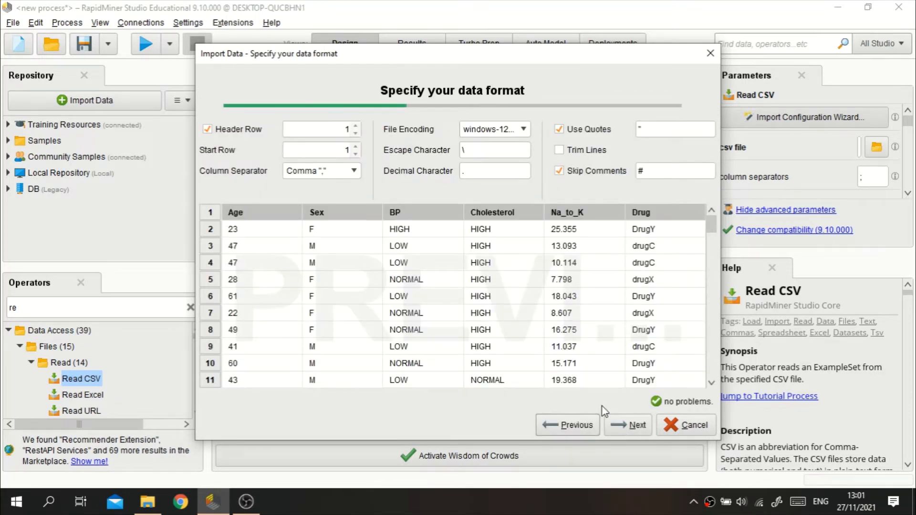
left_click(641, 427)
left_click(625, 429)
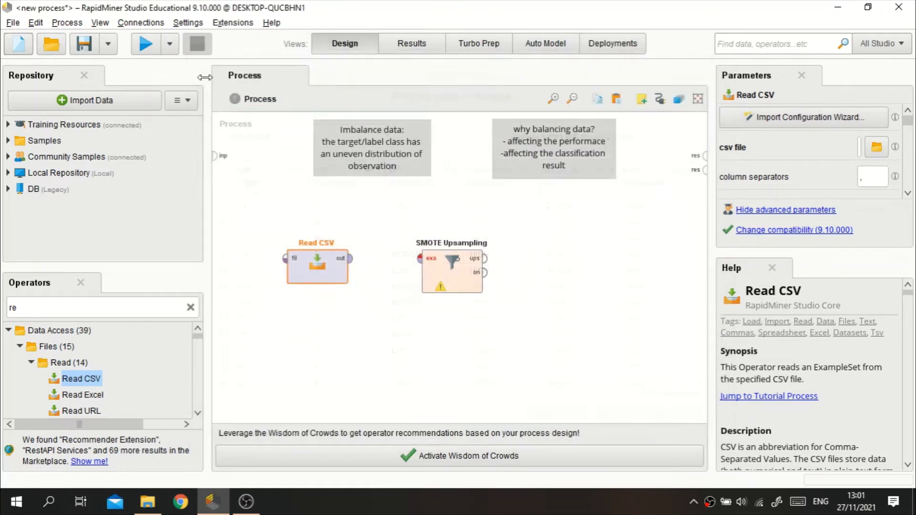
- Search the operators for "set role" and add Set Role to the process below Read CSV
left_click(190, 308)
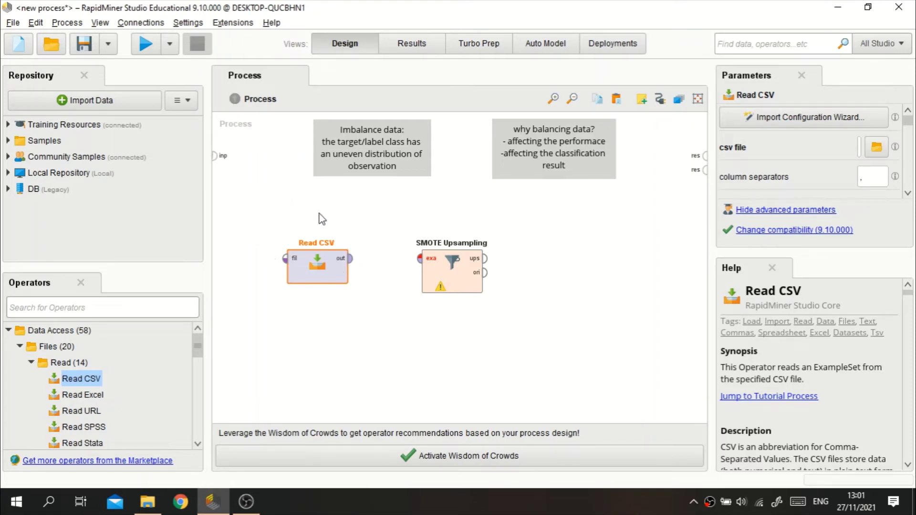
left_click(101, 307)
type("set role")
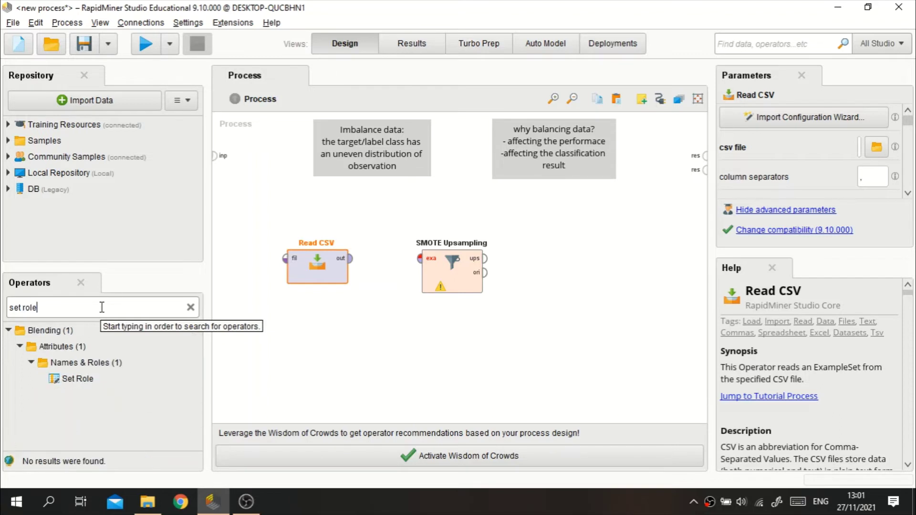
left_click_drag(72, 378, 334, 329)
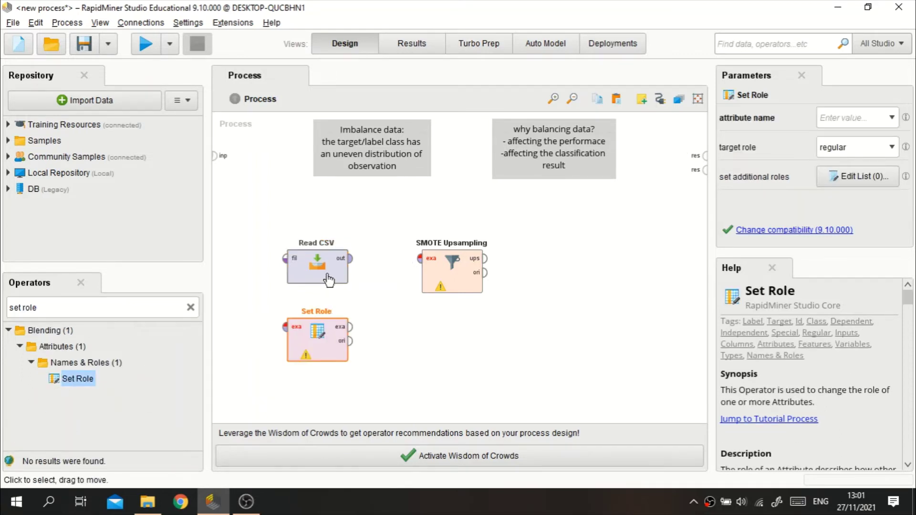
- Shift Read CSV aside, connect its output to Set Role, and connect Set Role's example output to the first process result
left_click_drag(339, 265, 295, 265)
left_click(304, 259)
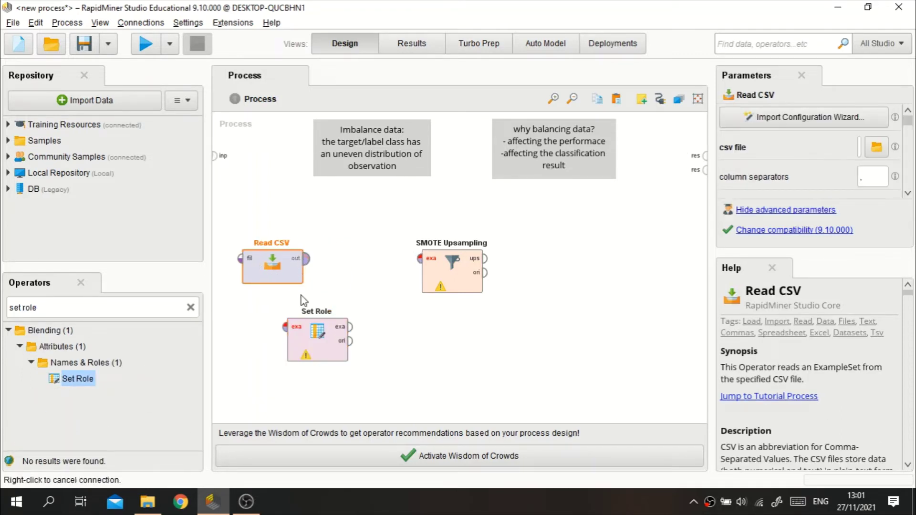
left_click(295, 328)
left_click(351, 327)
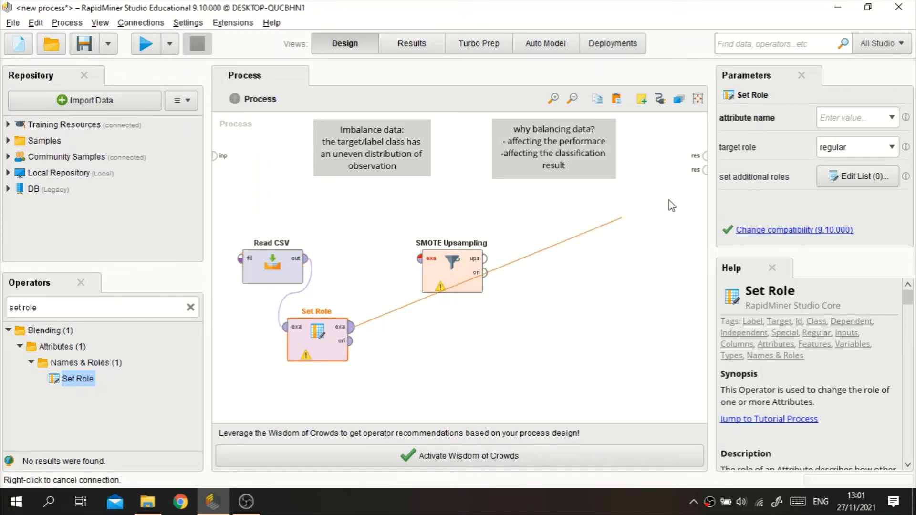
left_click(706, 157)
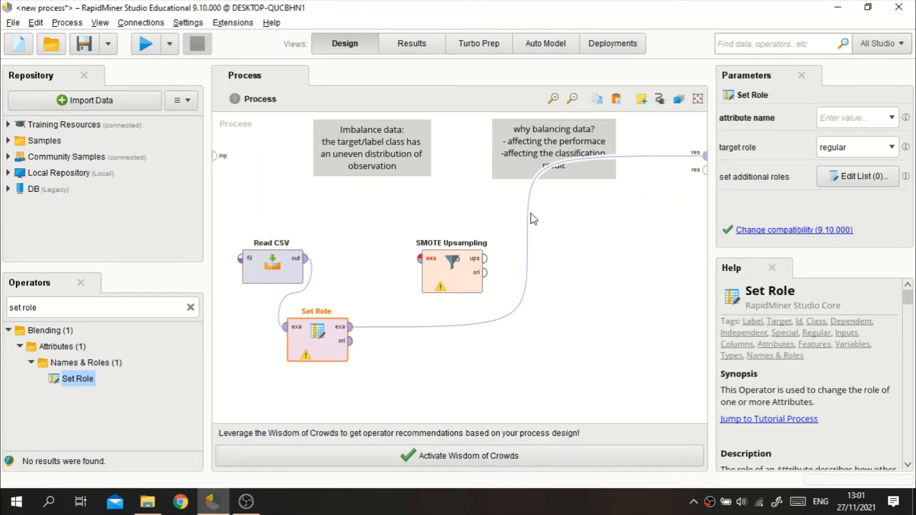
- Disable the SMOTE Upsampling operator and move it out of the way, down to the canvas's lower right area
left_click(394, 238)
left_click(429, 276)
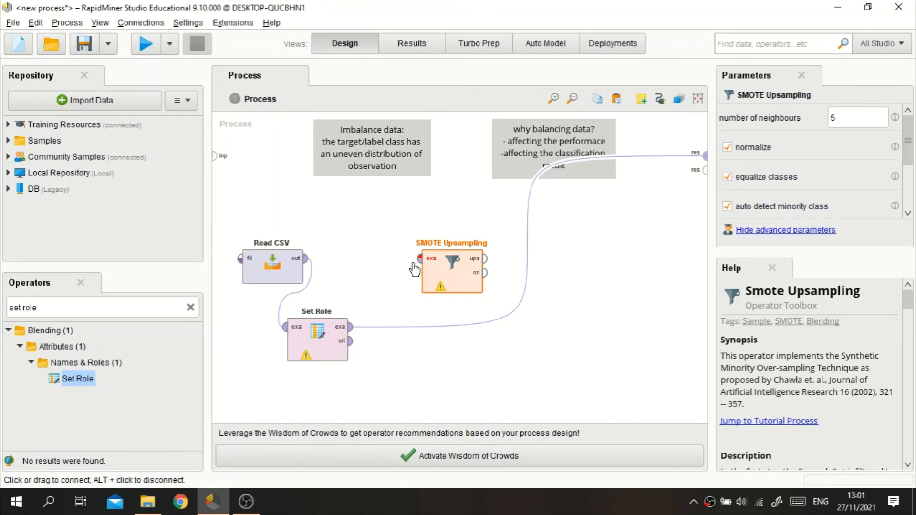
right_click(464, 283)
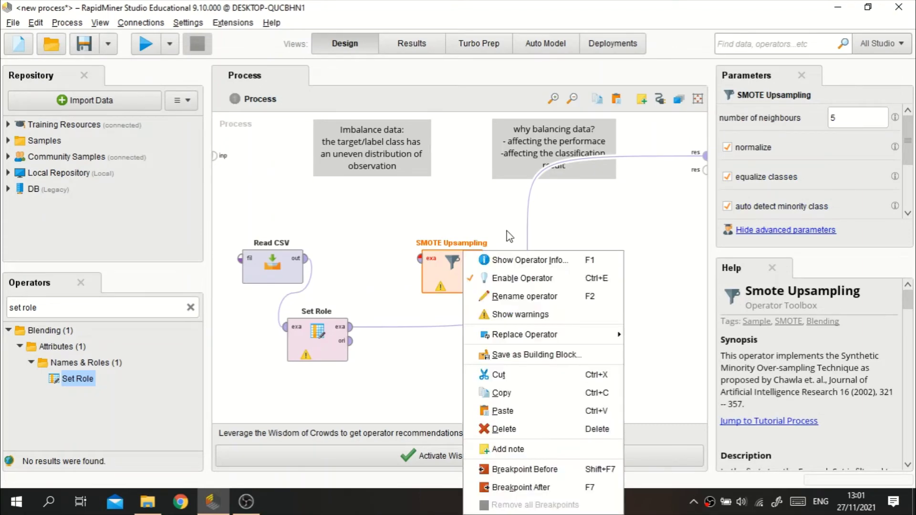
left_click(516, 278)
left_click_drag(465, 289, 645, 385)
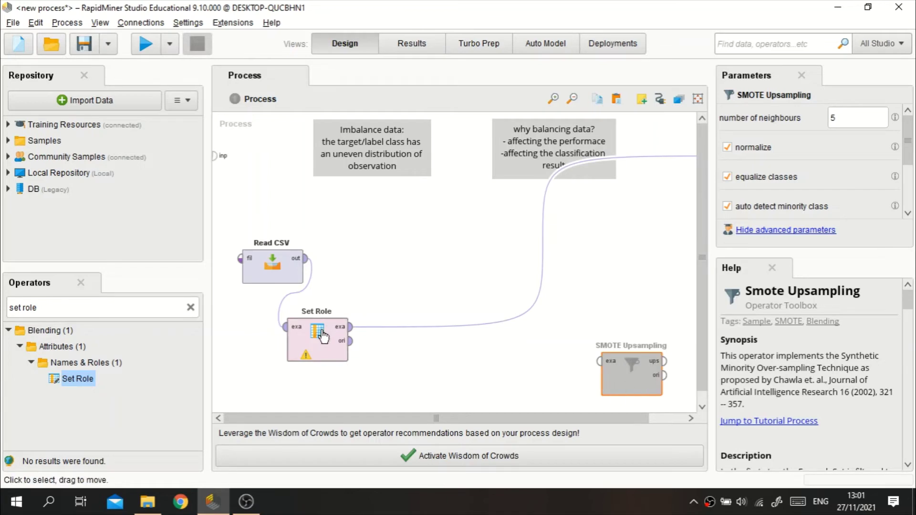
- Move Set Role up beside Read CSV and assign the Drug attribute the label role
left_click_drag(315, 343, 360, 275)
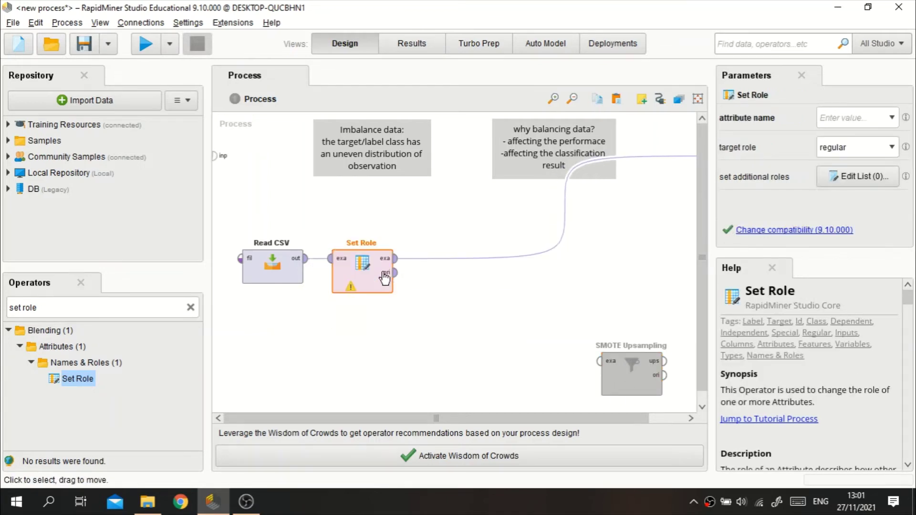
left_click(891, 118)
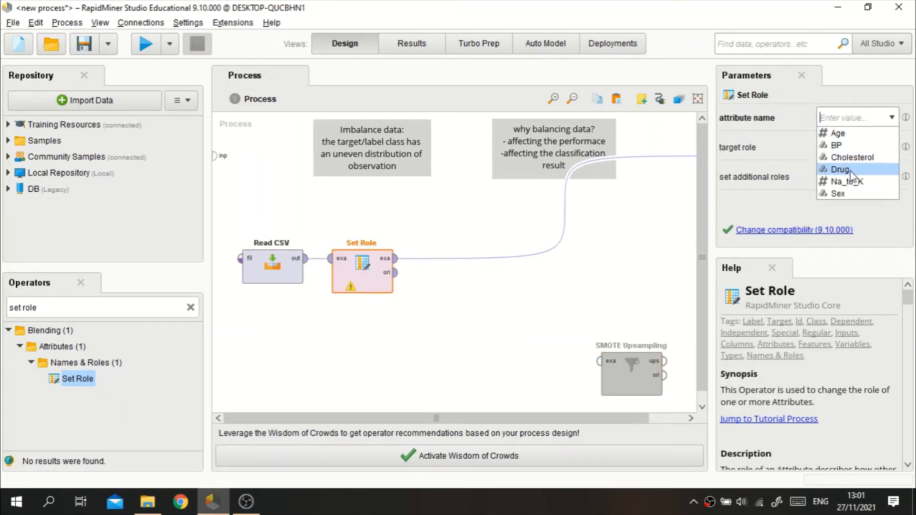
left_click(864, 169)
left_click(892, 148)
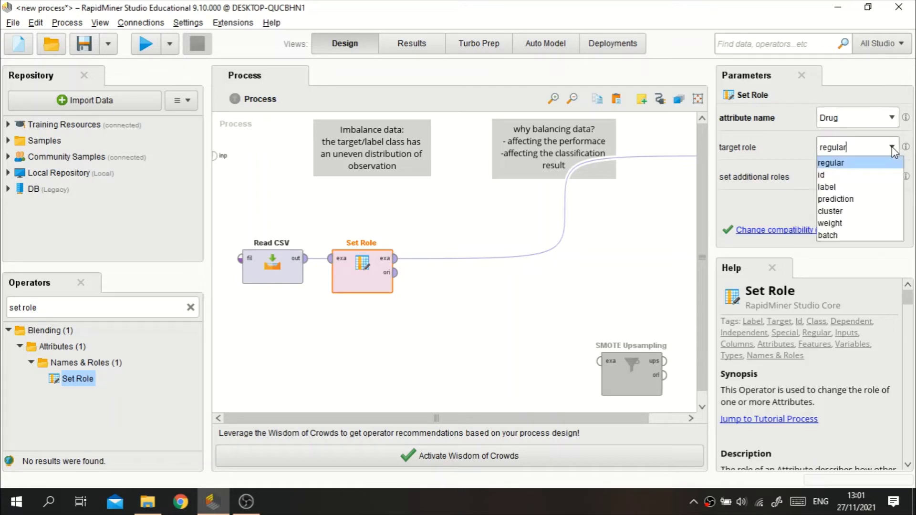
left_click(854, 189)
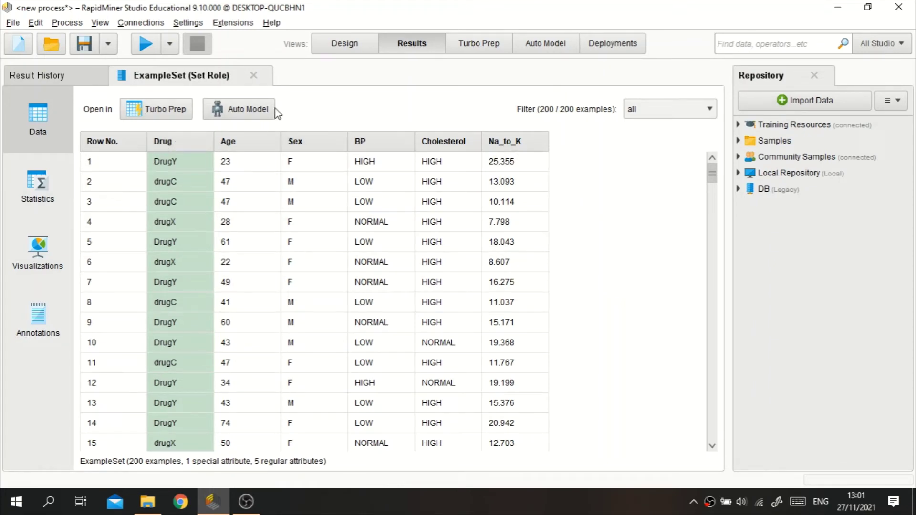
- Examine the Drug label's class distribution in the result statistics and open its full visualization
left_click(23, 181)
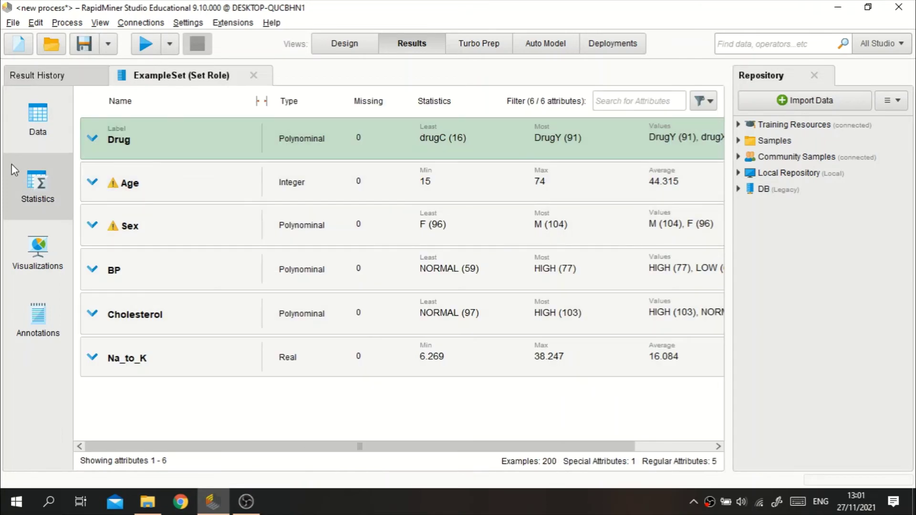
left_click(418, 137)
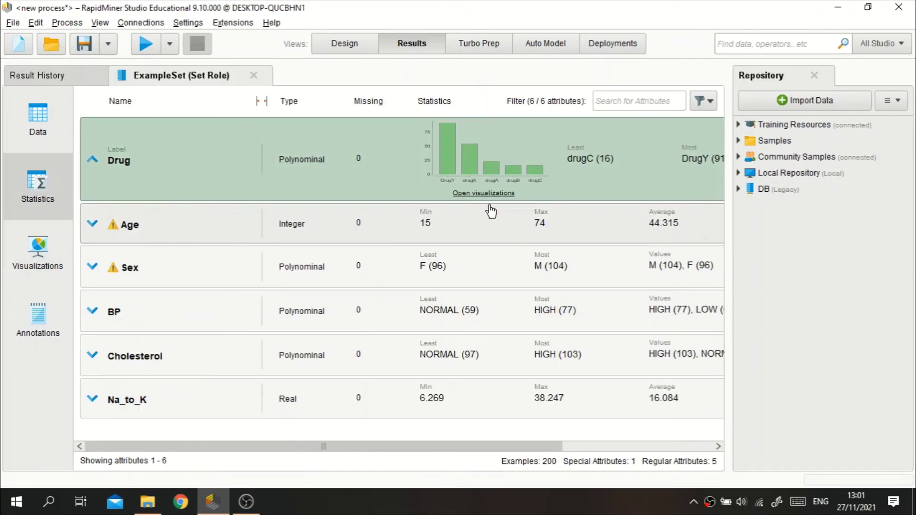
left_click(487, 196)
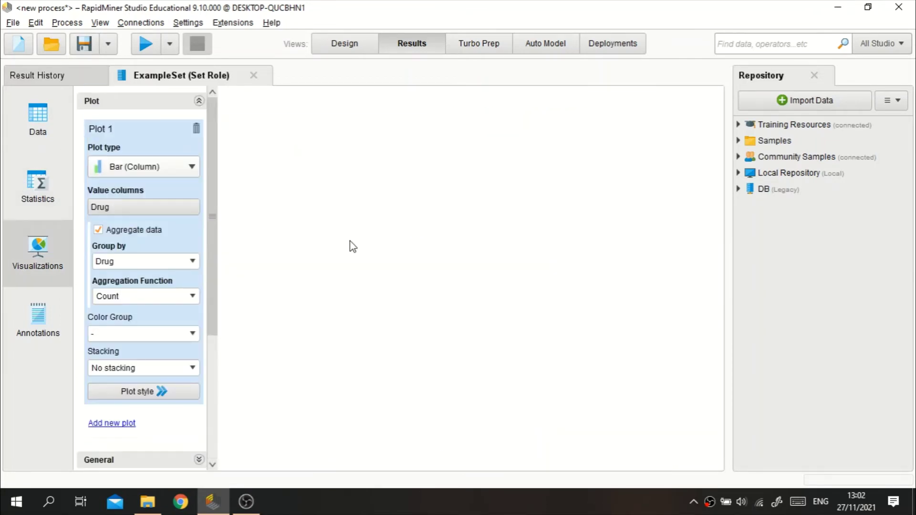
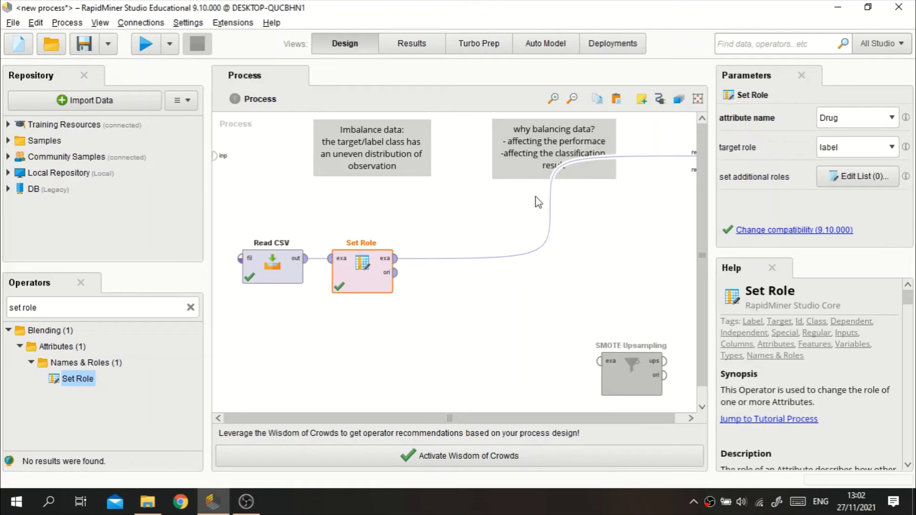
- Search the operators for "knn" and add k-NN to the process above and beyond Set Role
left_click(190, 308)
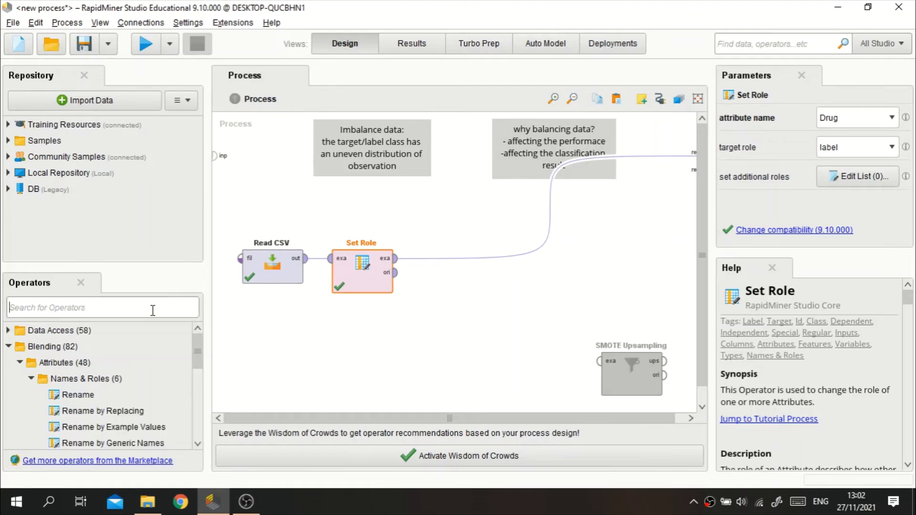
type("knn")
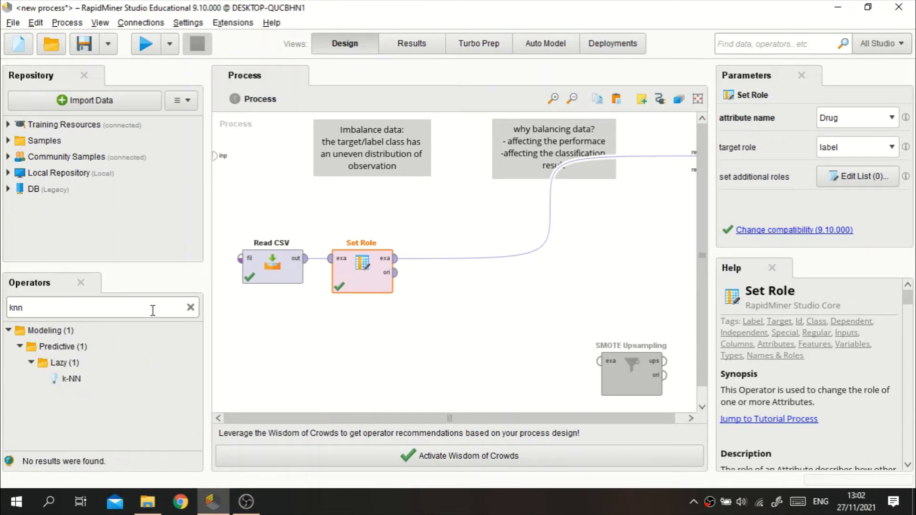
left_click_drag(72, 379, 561, 216)
- Search the operators for "split" and insert Split Data into the connection after Set Role
left_click(191, 307)
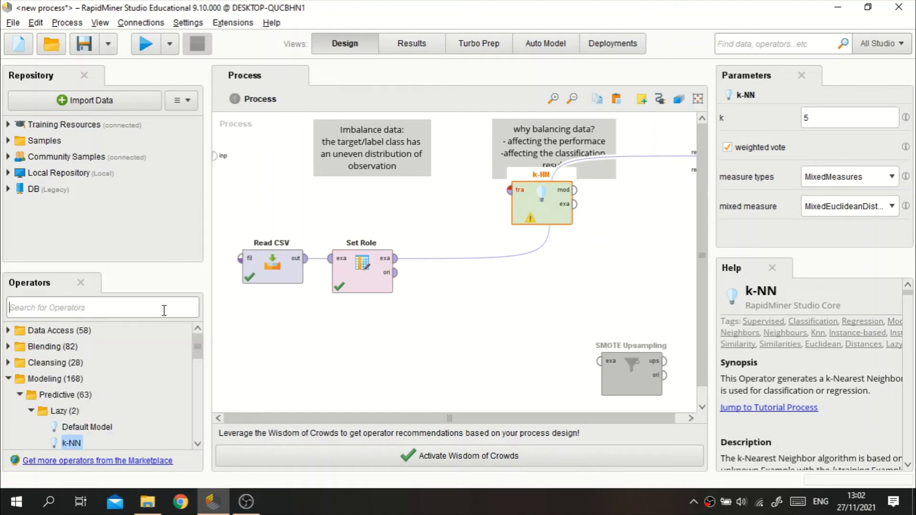
type("split")
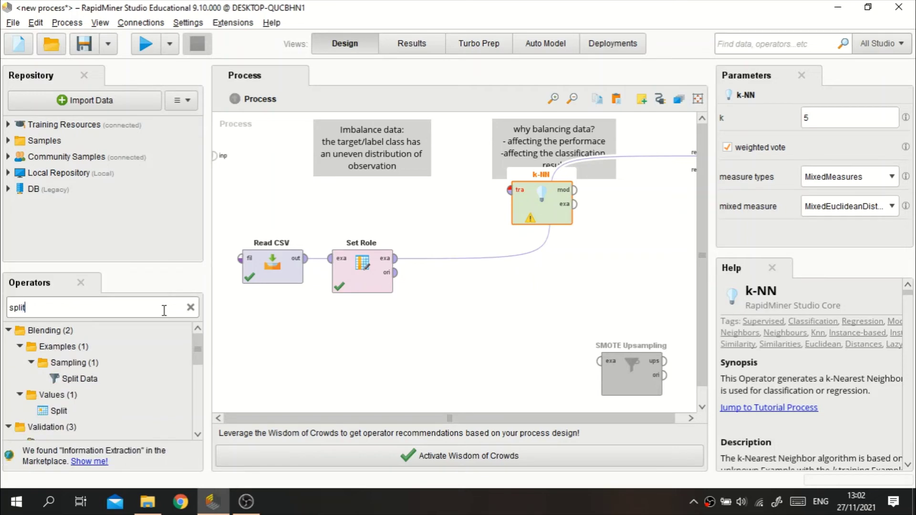
left_click_drag(86, 379, 444, 270)
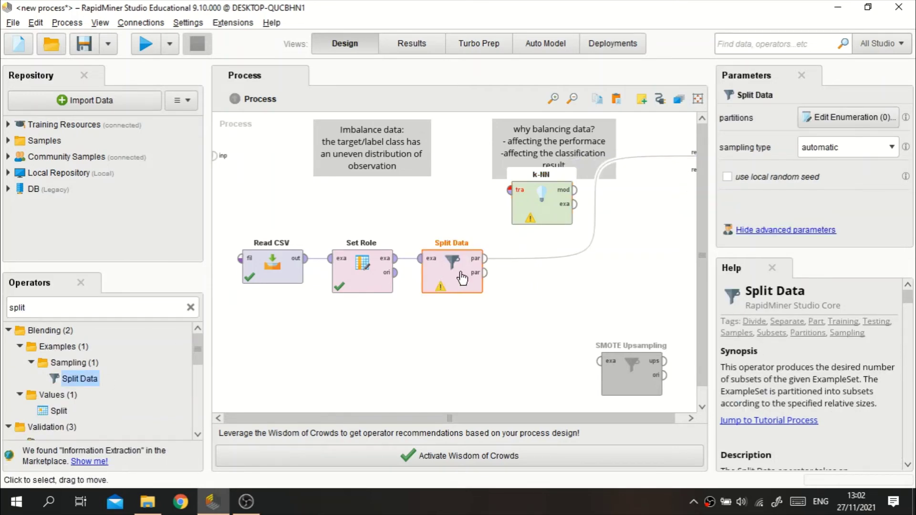
- Define two Split Data partitions with ratios 0.7 and 0.3
left_click(877, 117)
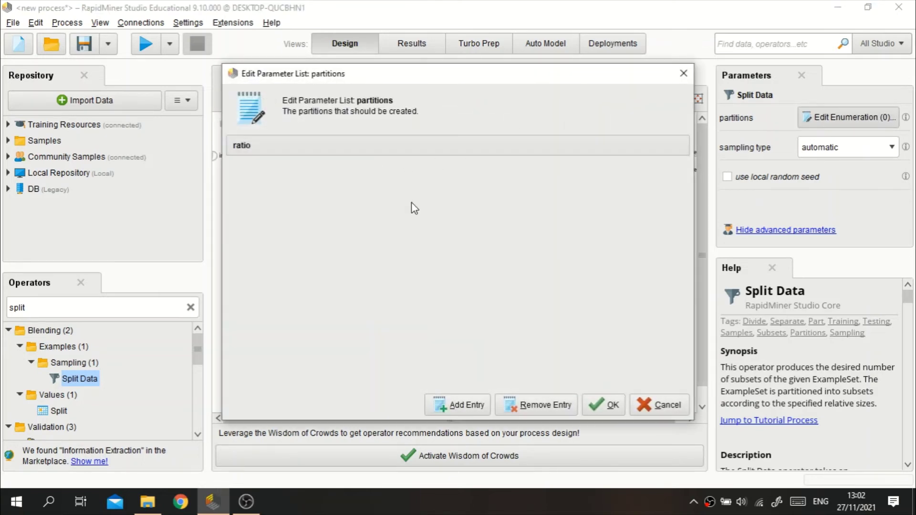
left_click(466, 409)
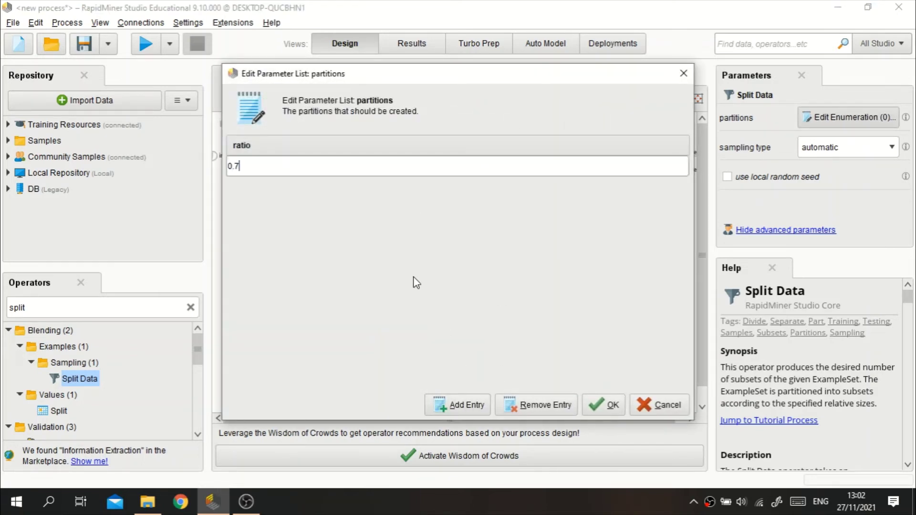
left_click(447, 408)
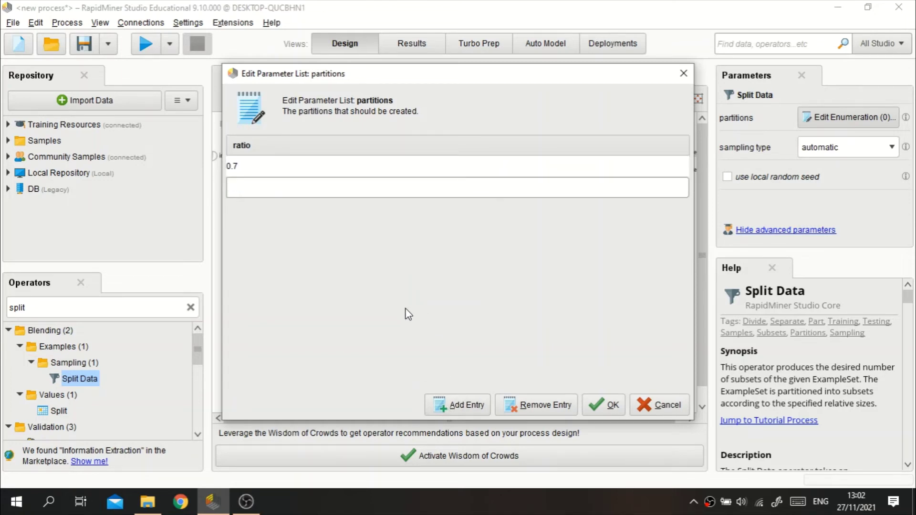
left_click(595, 409)
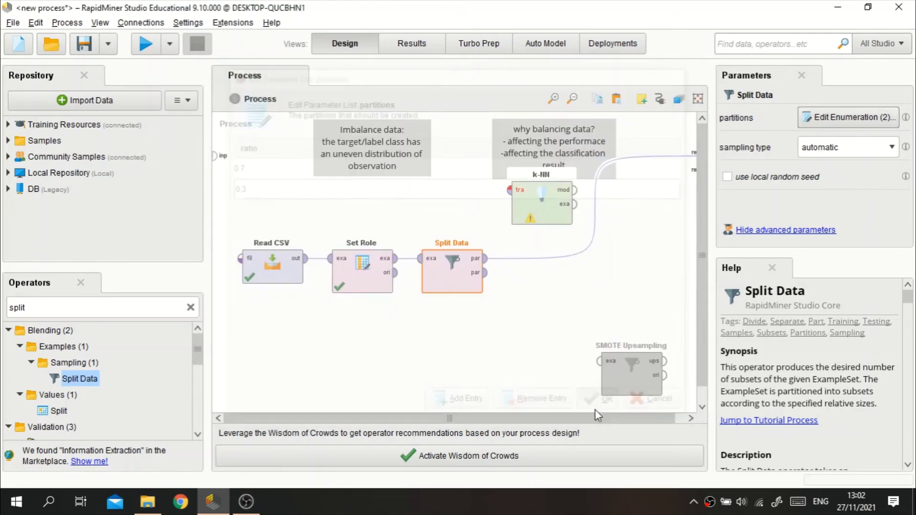
- Shift k-NN farther from Split Data and connect Split Data's first partition output to k-NN's training input
left_click_drag(549, 212, 594, 212)
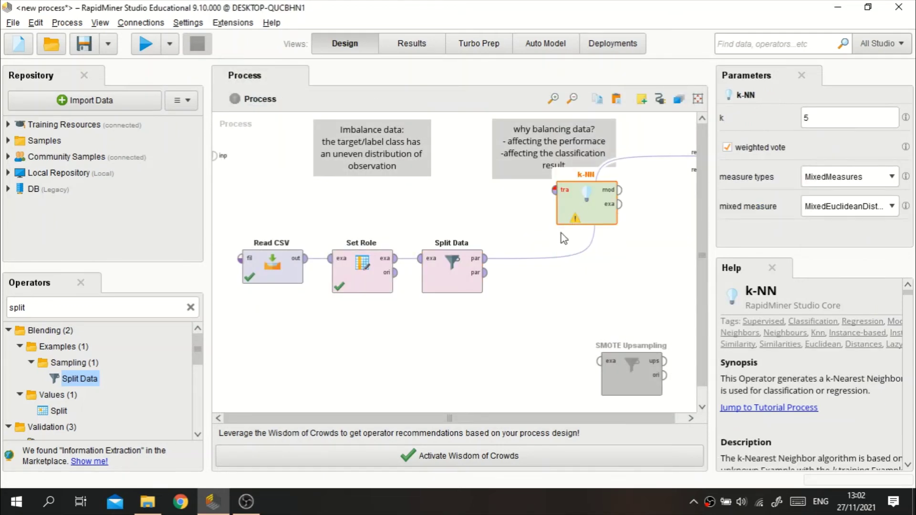
left_click(484, 258)
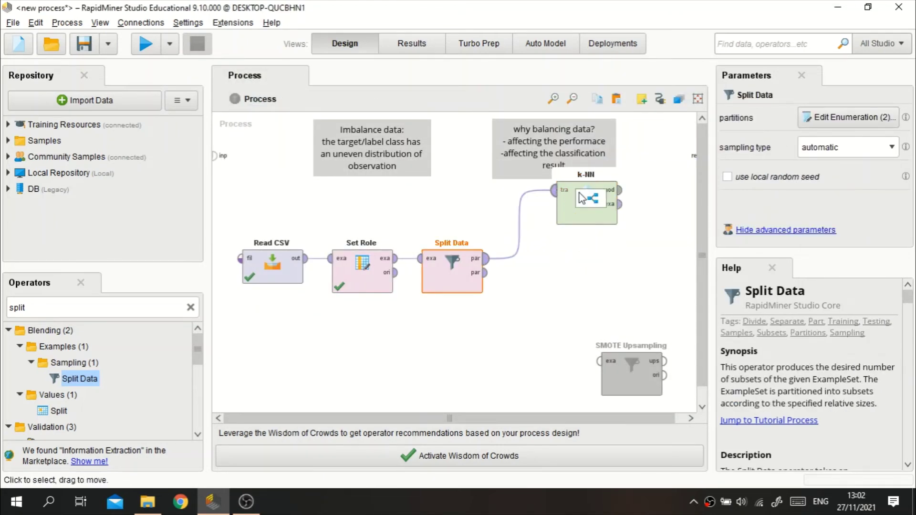
left_click(578, 223)
left_click(485, 259)
left_click(553, 192)
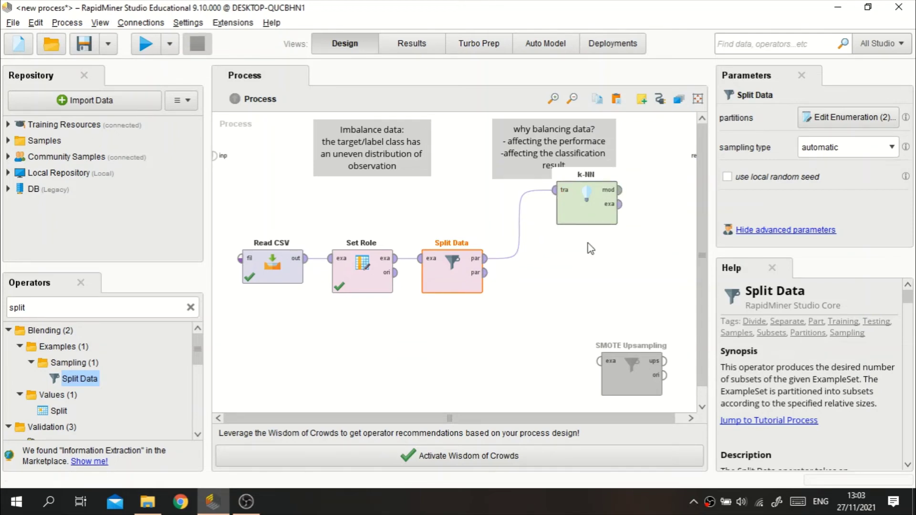
- Search for "apply", add Apply Model below k-NN, and connect Split Data's second partition to its unlabelled data input
left_click(192, 309)
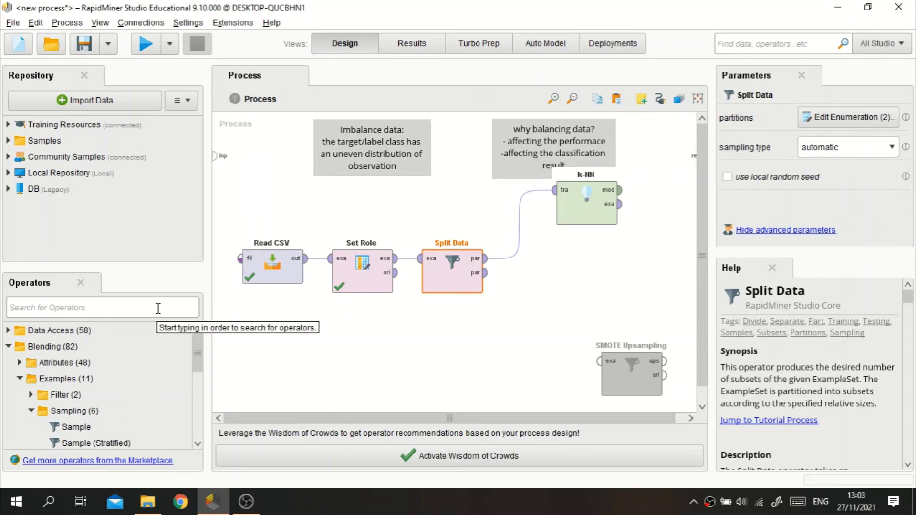
type("apply")
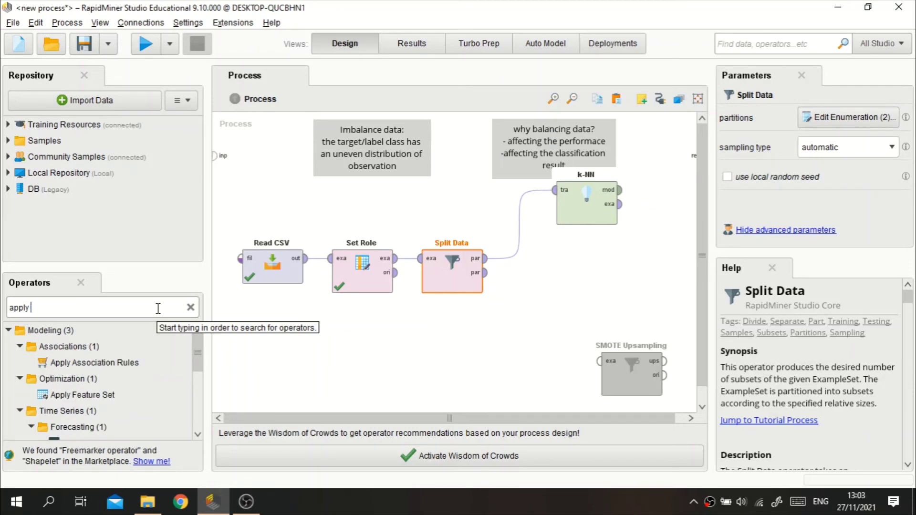
scroll(76, 405, "down", 3)
left_click_drag(61, 407, 578, 302)
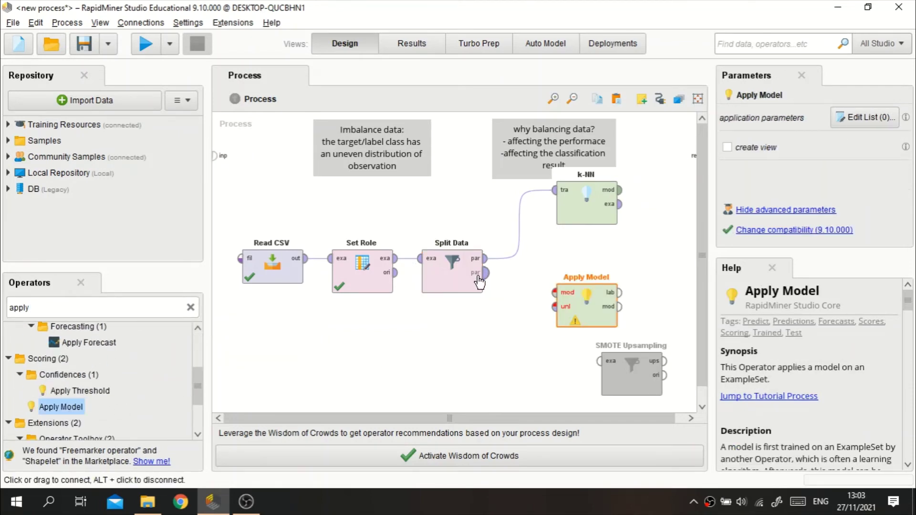
left_click(480, 279)
left_click(553, 309)
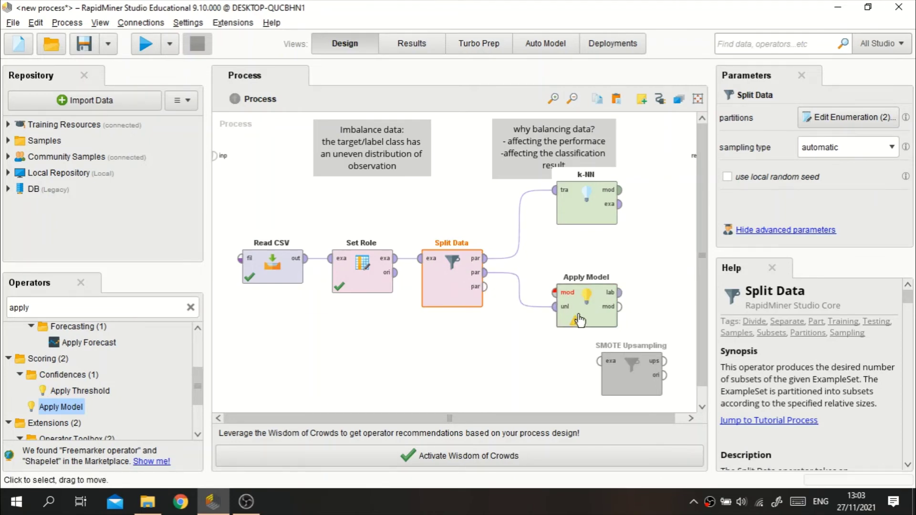
- Shift k-NN back toward Split Data and connect its model output to Apply Model's model input
left_click_drag(607, 206, 562, 207)
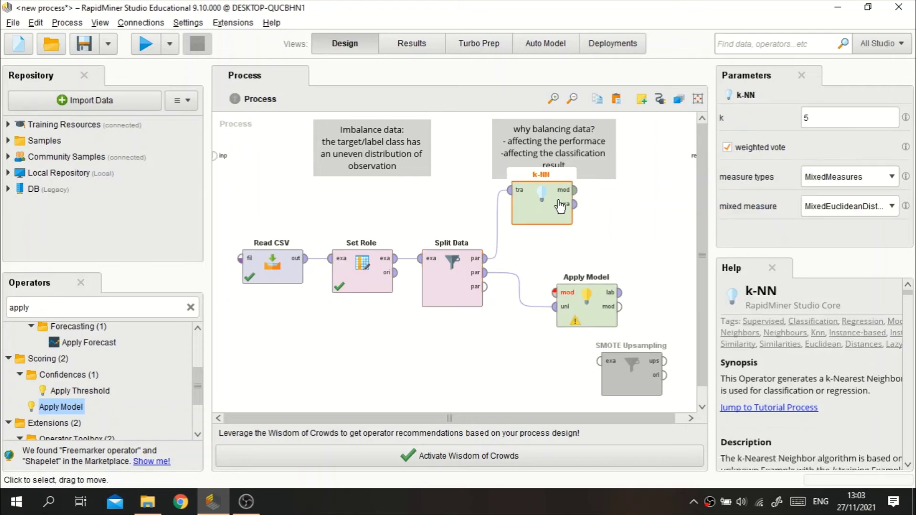
left_click(576, 190)
left_click(555, 292)
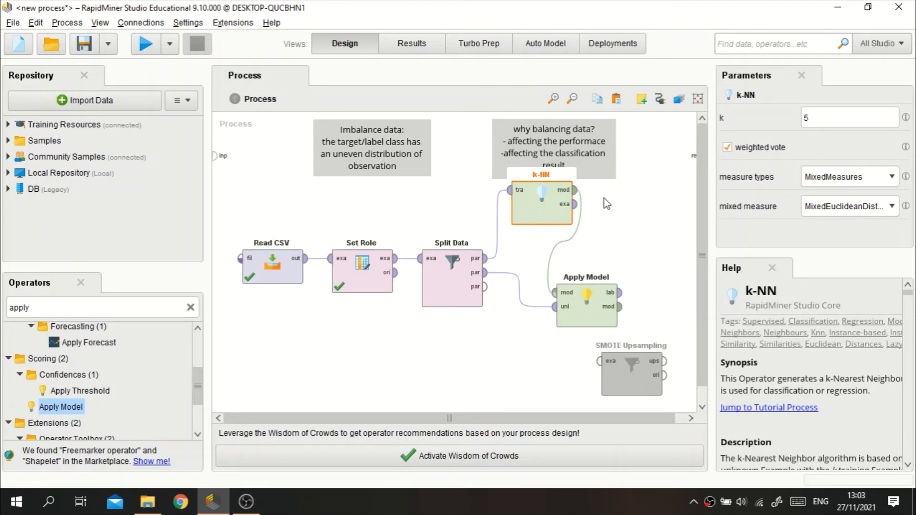
- Search for "perform", add Performance (Classification) above Apply Model, and connect Apply Model's labelled output to its labelled data input
left_click(190, 307)
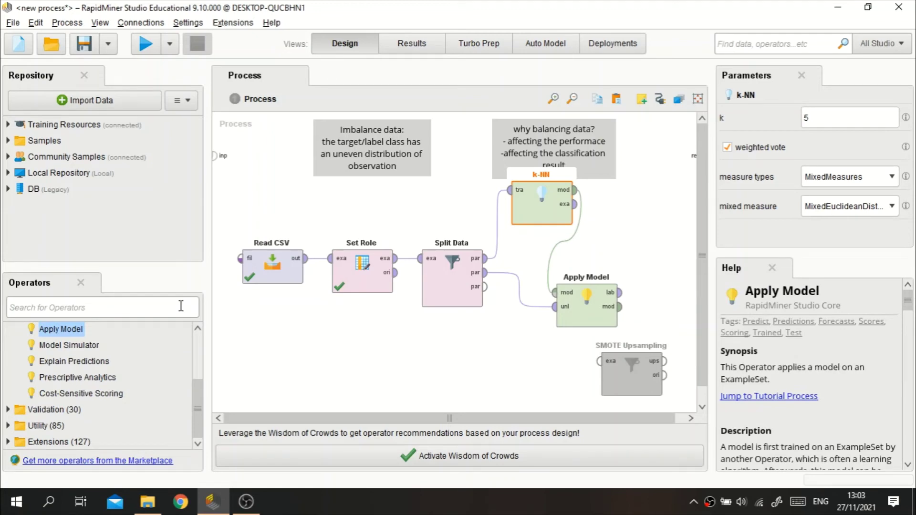
type("perform")
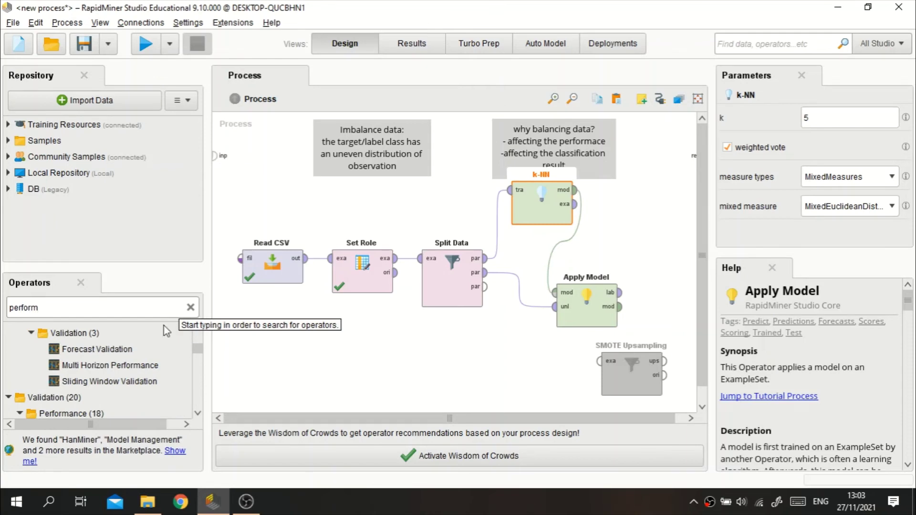
scroll(164, 325, "down", 3)
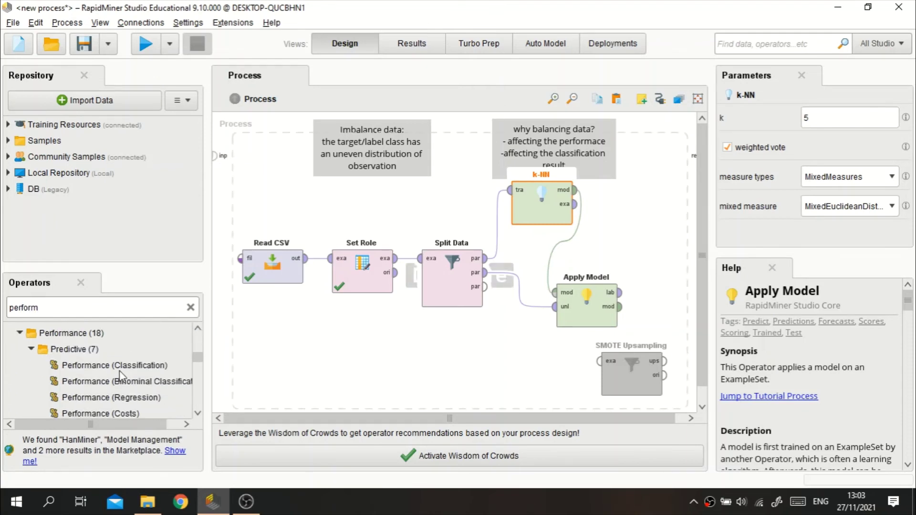
left_click_drag(114, 365, 624, 228)
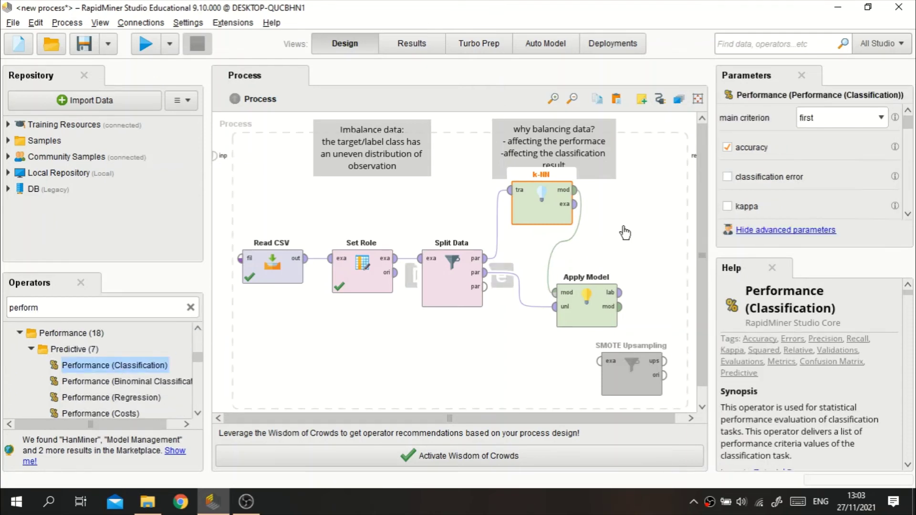
left_click(619, 292)
left_click(600, 224)
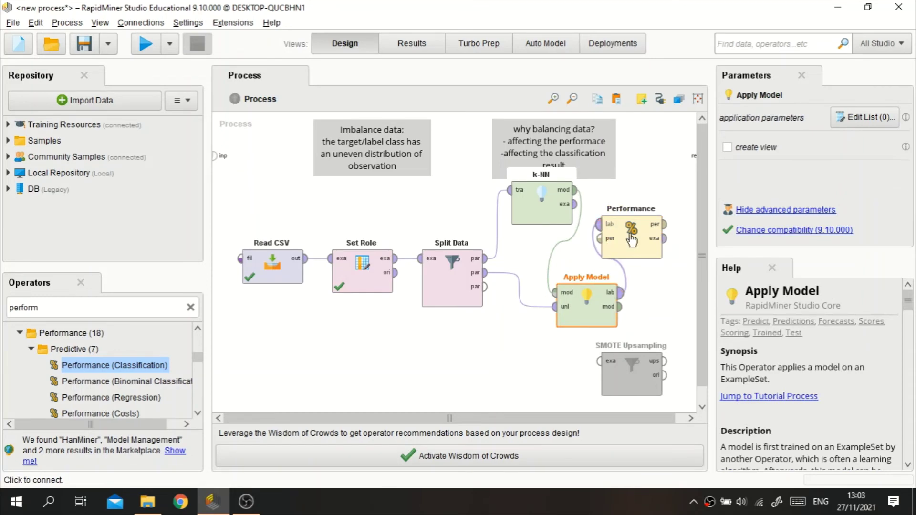
- Delete the two notes on imbalance data and why balancing data from the process canvas
left_click(588, 127)
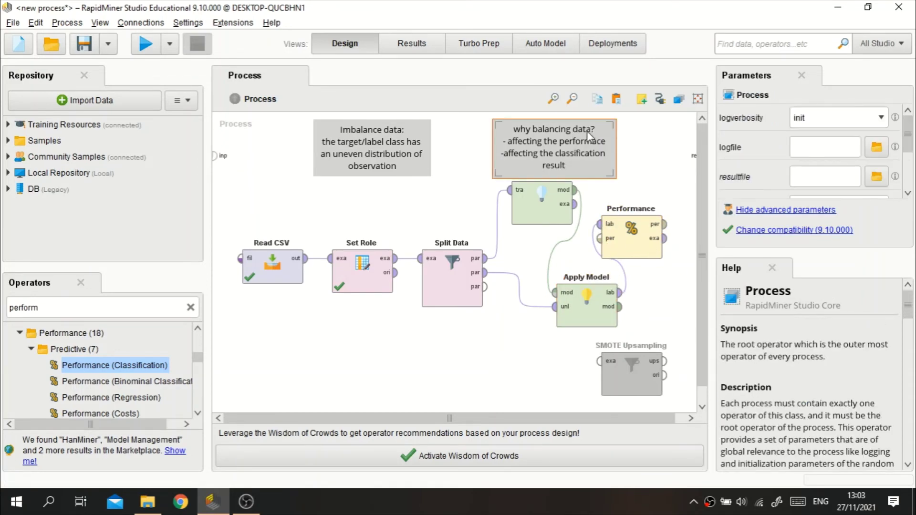
key("Delete")
left_click(405, 139)
key("Delete")
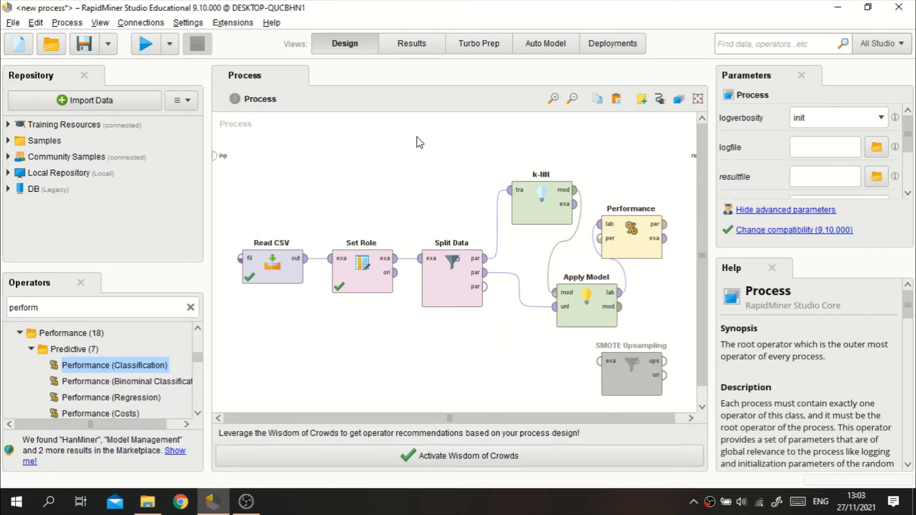
- Connect the Performance operator's performance output to the first process result and run the process
left_click(664, 224)
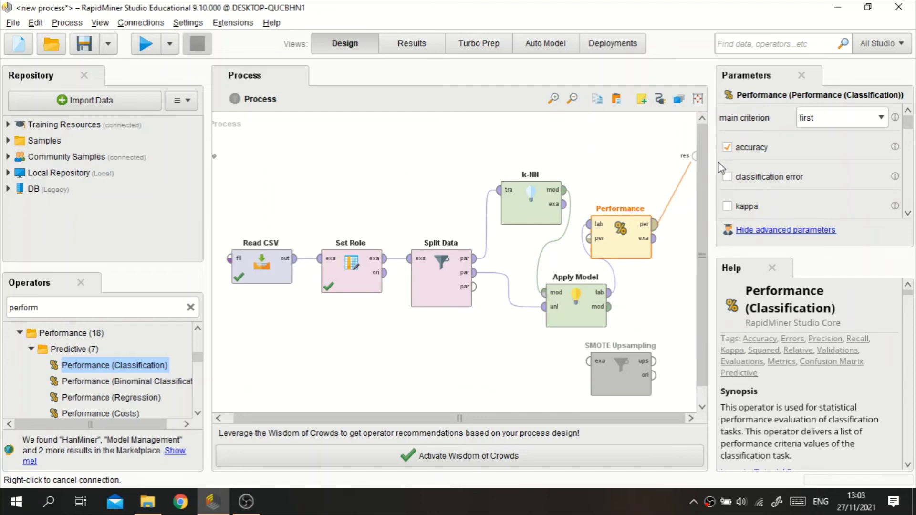
left_click(695, 155)
left_click(146, 44)
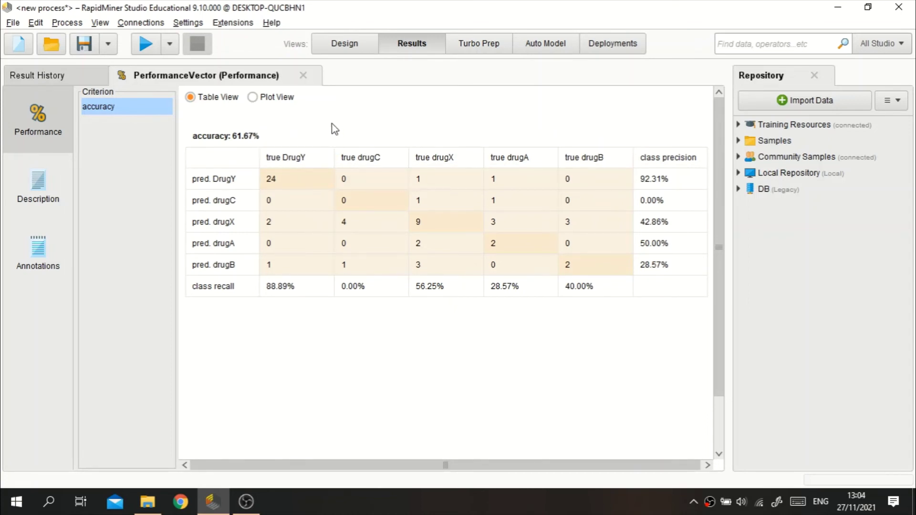
- Review the k-NN performance table for the unbalanced data alongside the process layout
left_click(356, 49)
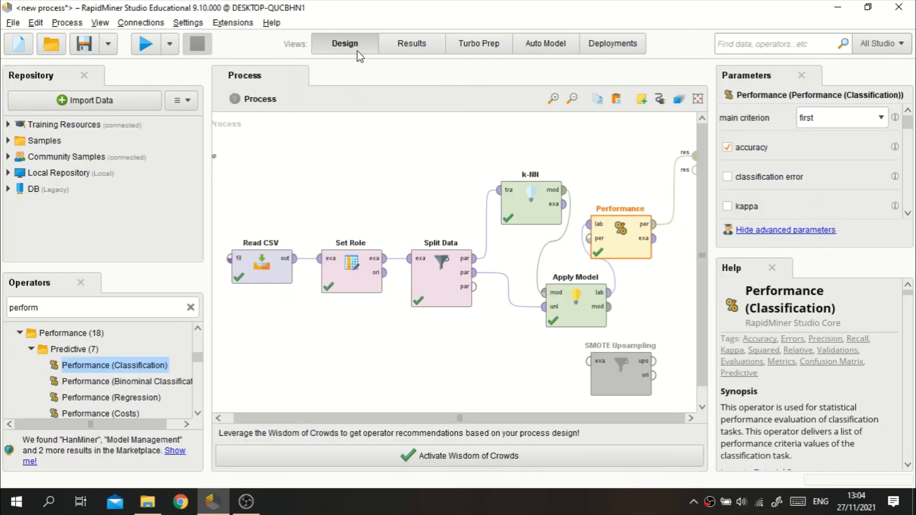
left_click(411, 43)
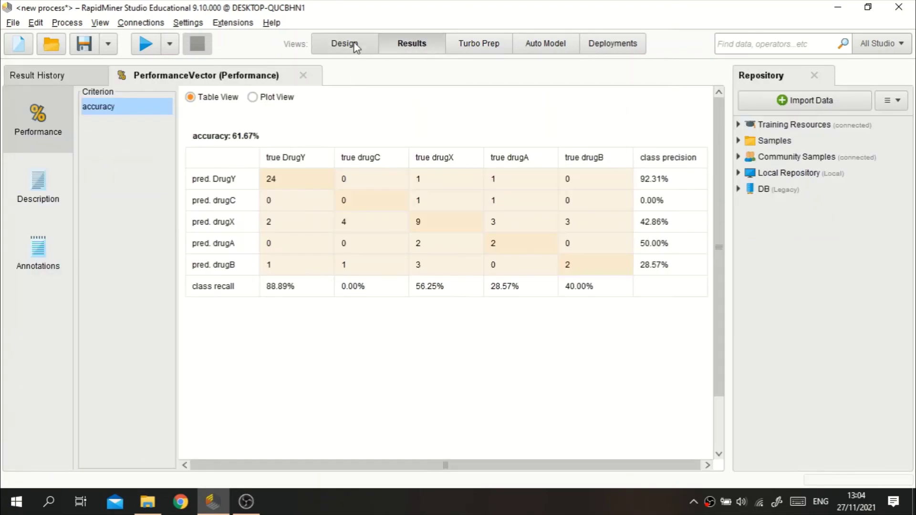
left_click(344, 44)
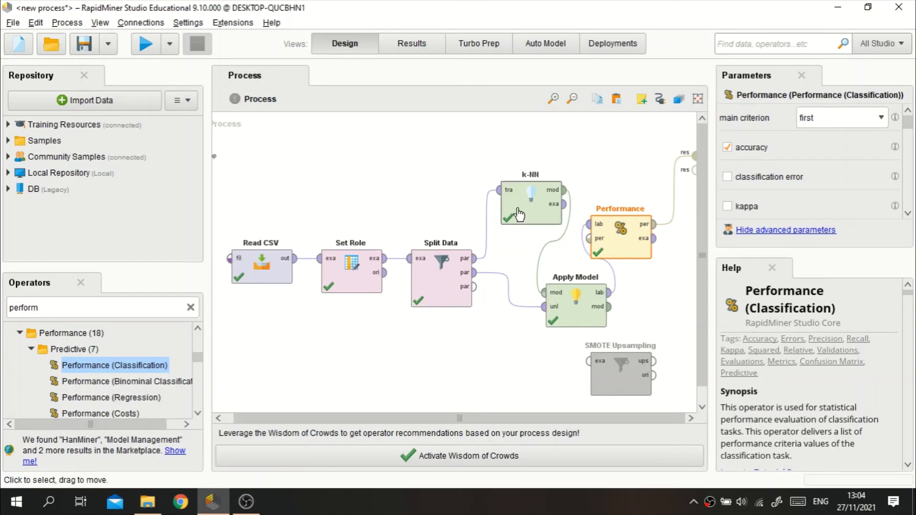
left_click(413, 44)
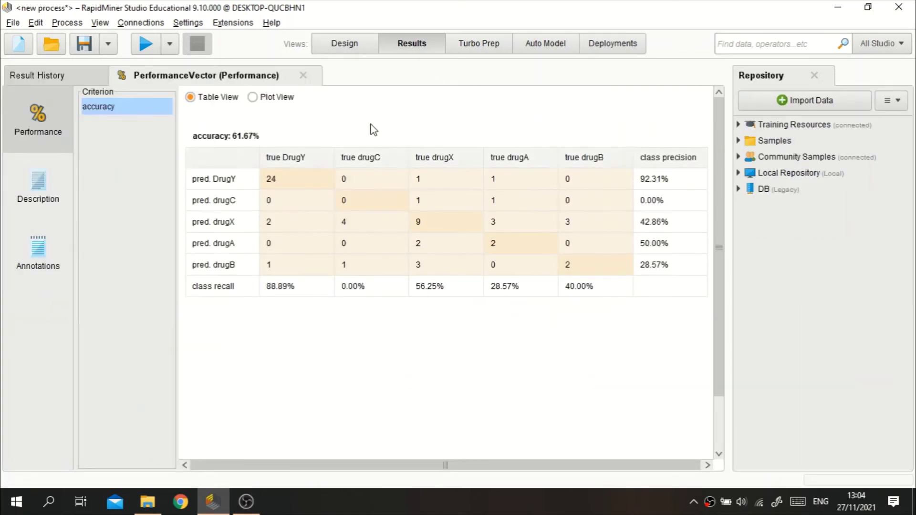
- Rearrange Set Role and Split Data on the process canvas and insert SMOTE Upsampling into the connection between them
left_click(352, 47)
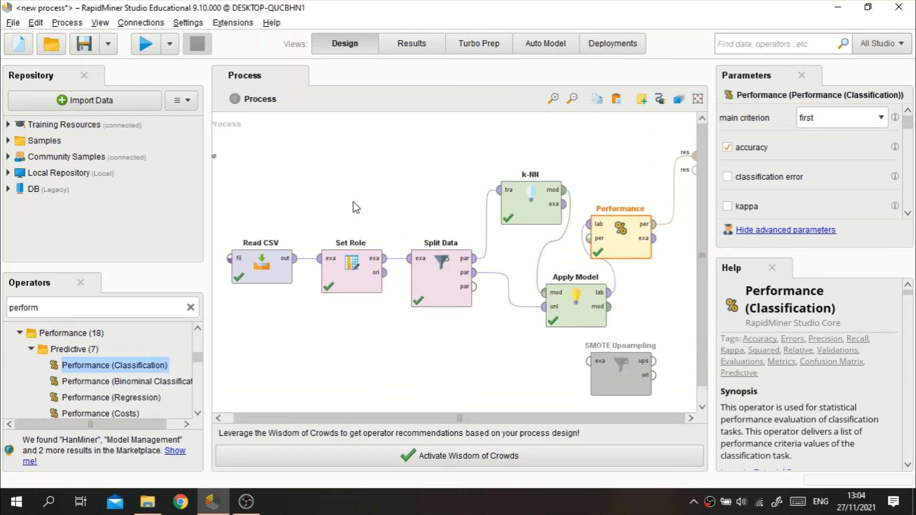
left_click_drag(620, 375, 306, 168)
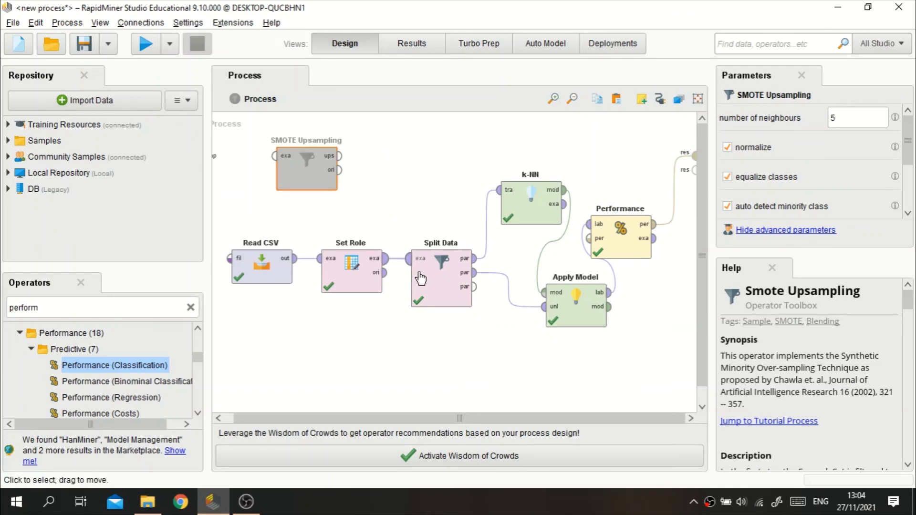
left_click_drag(441, 281, 486, 350)
left_click_drag(355, 274, 356, 205)
left_click_drag(328, 171, 418, 275)
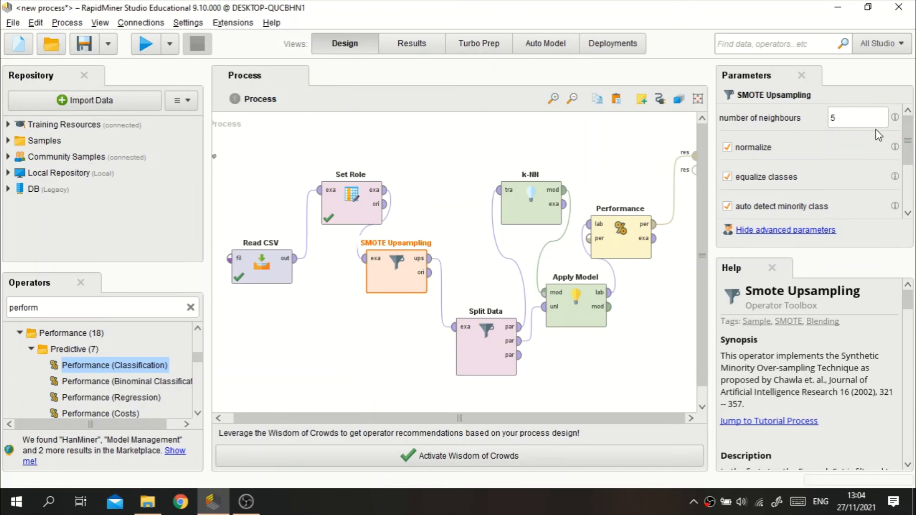
- Review the SMOTE Upsampling parameters, keeping their existing settings, and run the process
mouse_move(898, 125)
scroll(769, 146, "down", 1)
scroll(782, 152, "up", 1)
scroll(773, 149, "down", 2)
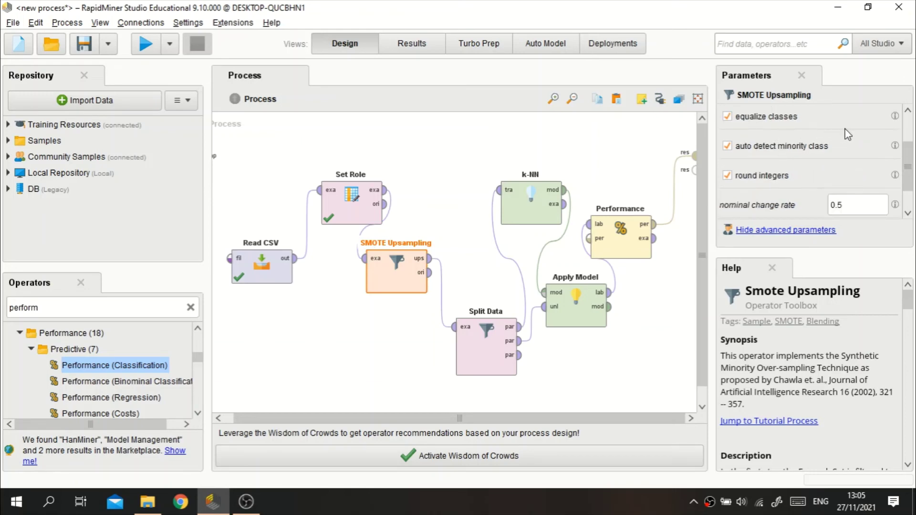
scroll(812, 202, "down", 1)
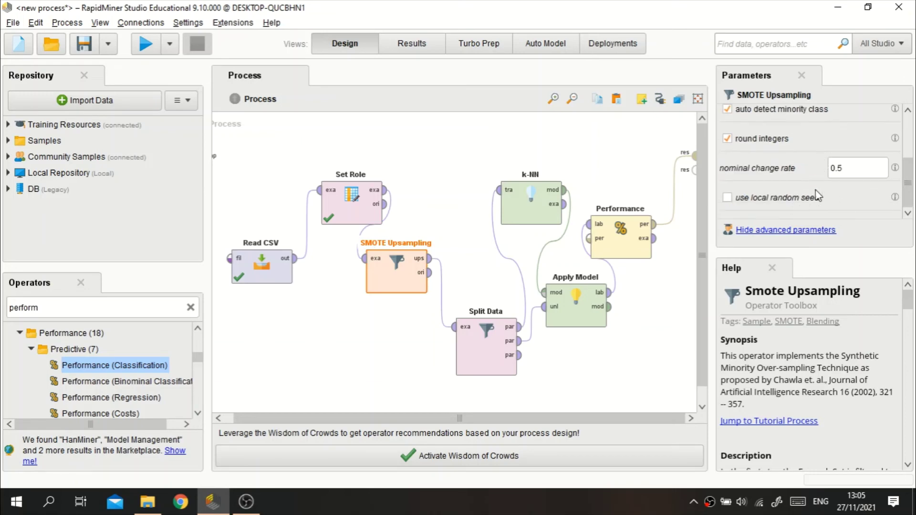
left_click(146, 43)
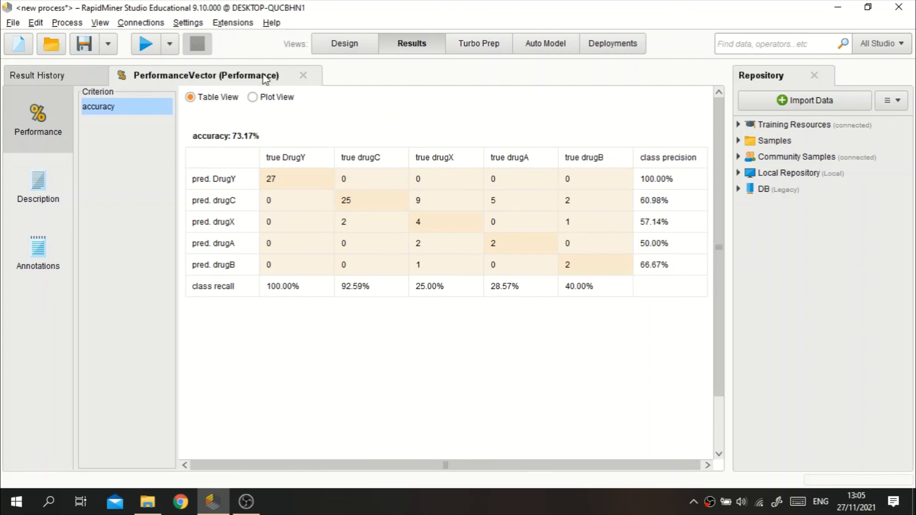
- Move Set Role above Read CSV on the process canvas and review the performance table of the SMOTE run
left_click(345, 42)
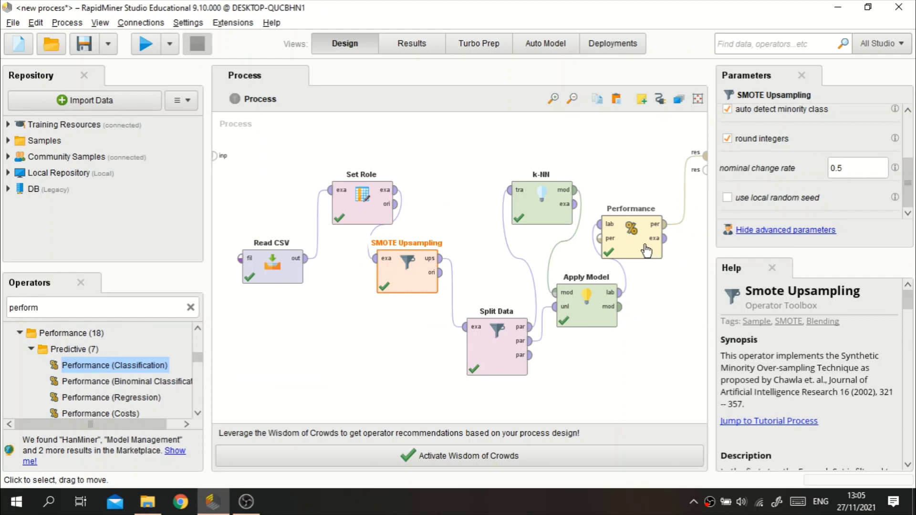
left_click(423, 45)
left_click(342, 47)
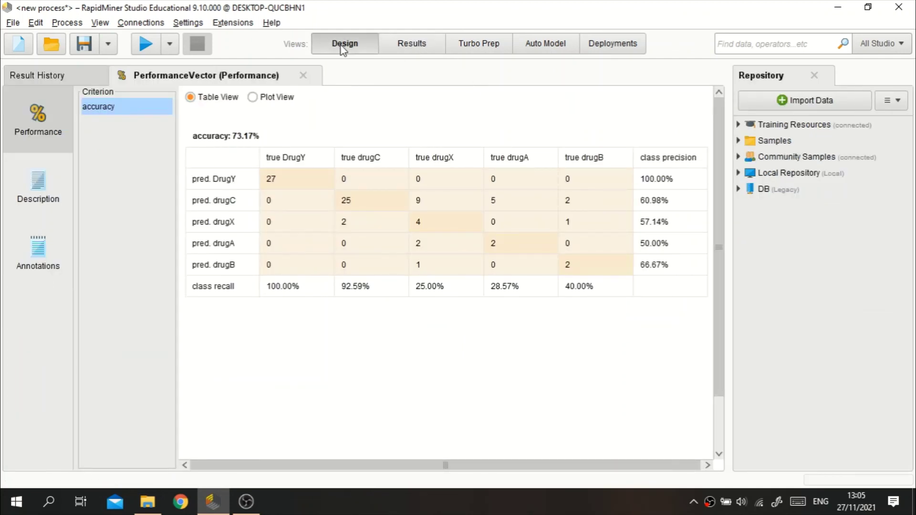
left_click_drag(343, 197, 298, 163)
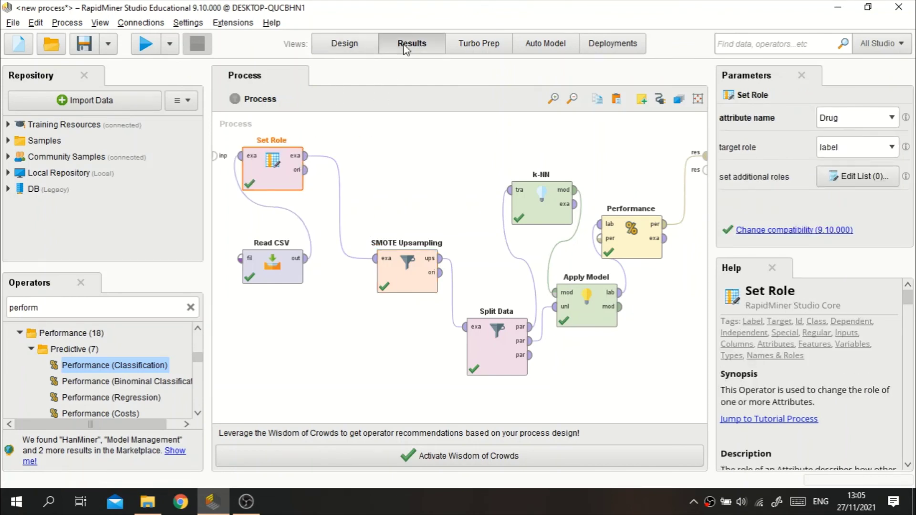
left_click(407, 44)
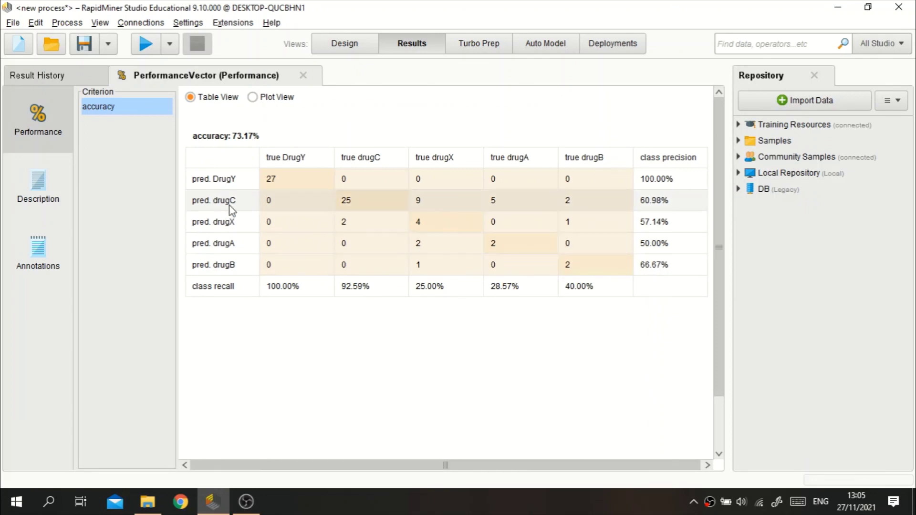
left_click(345, 44)
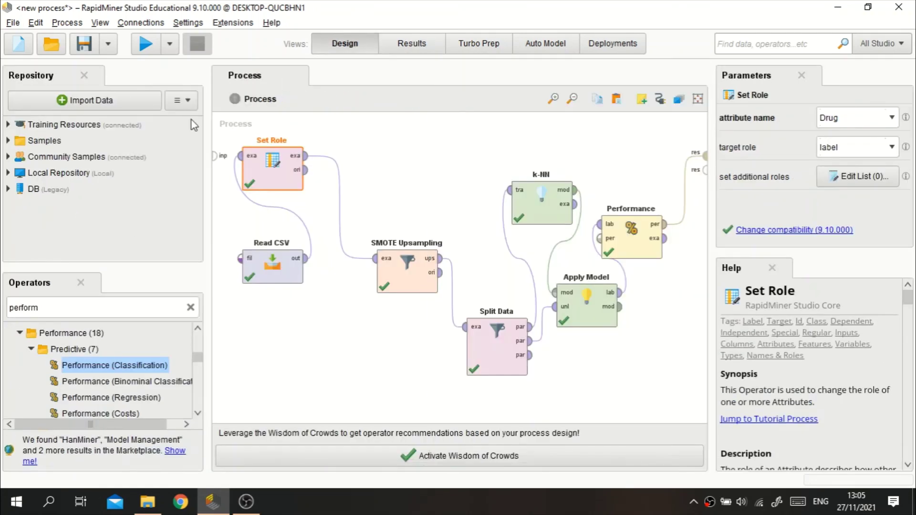